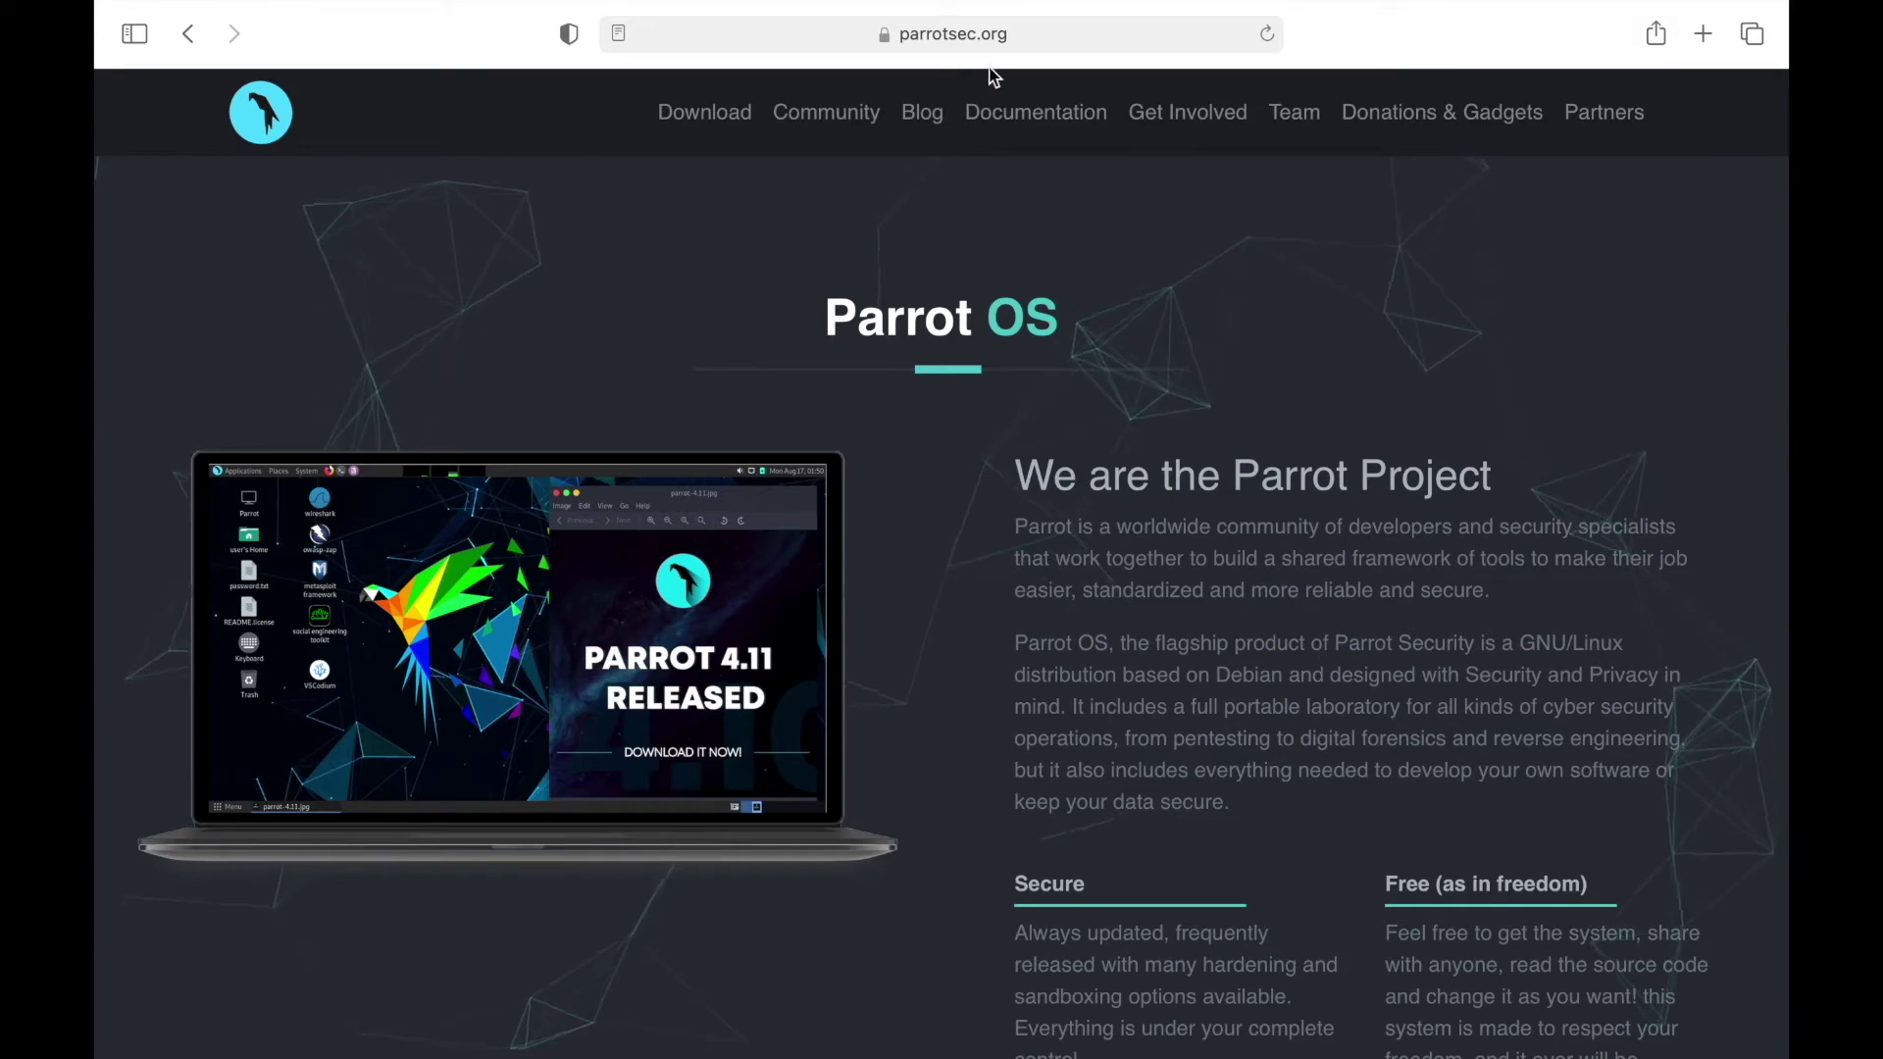
Open the Parrot OS download page showing the Home, Security and IoT editions, then bring up Launchpad
click(708, 117)
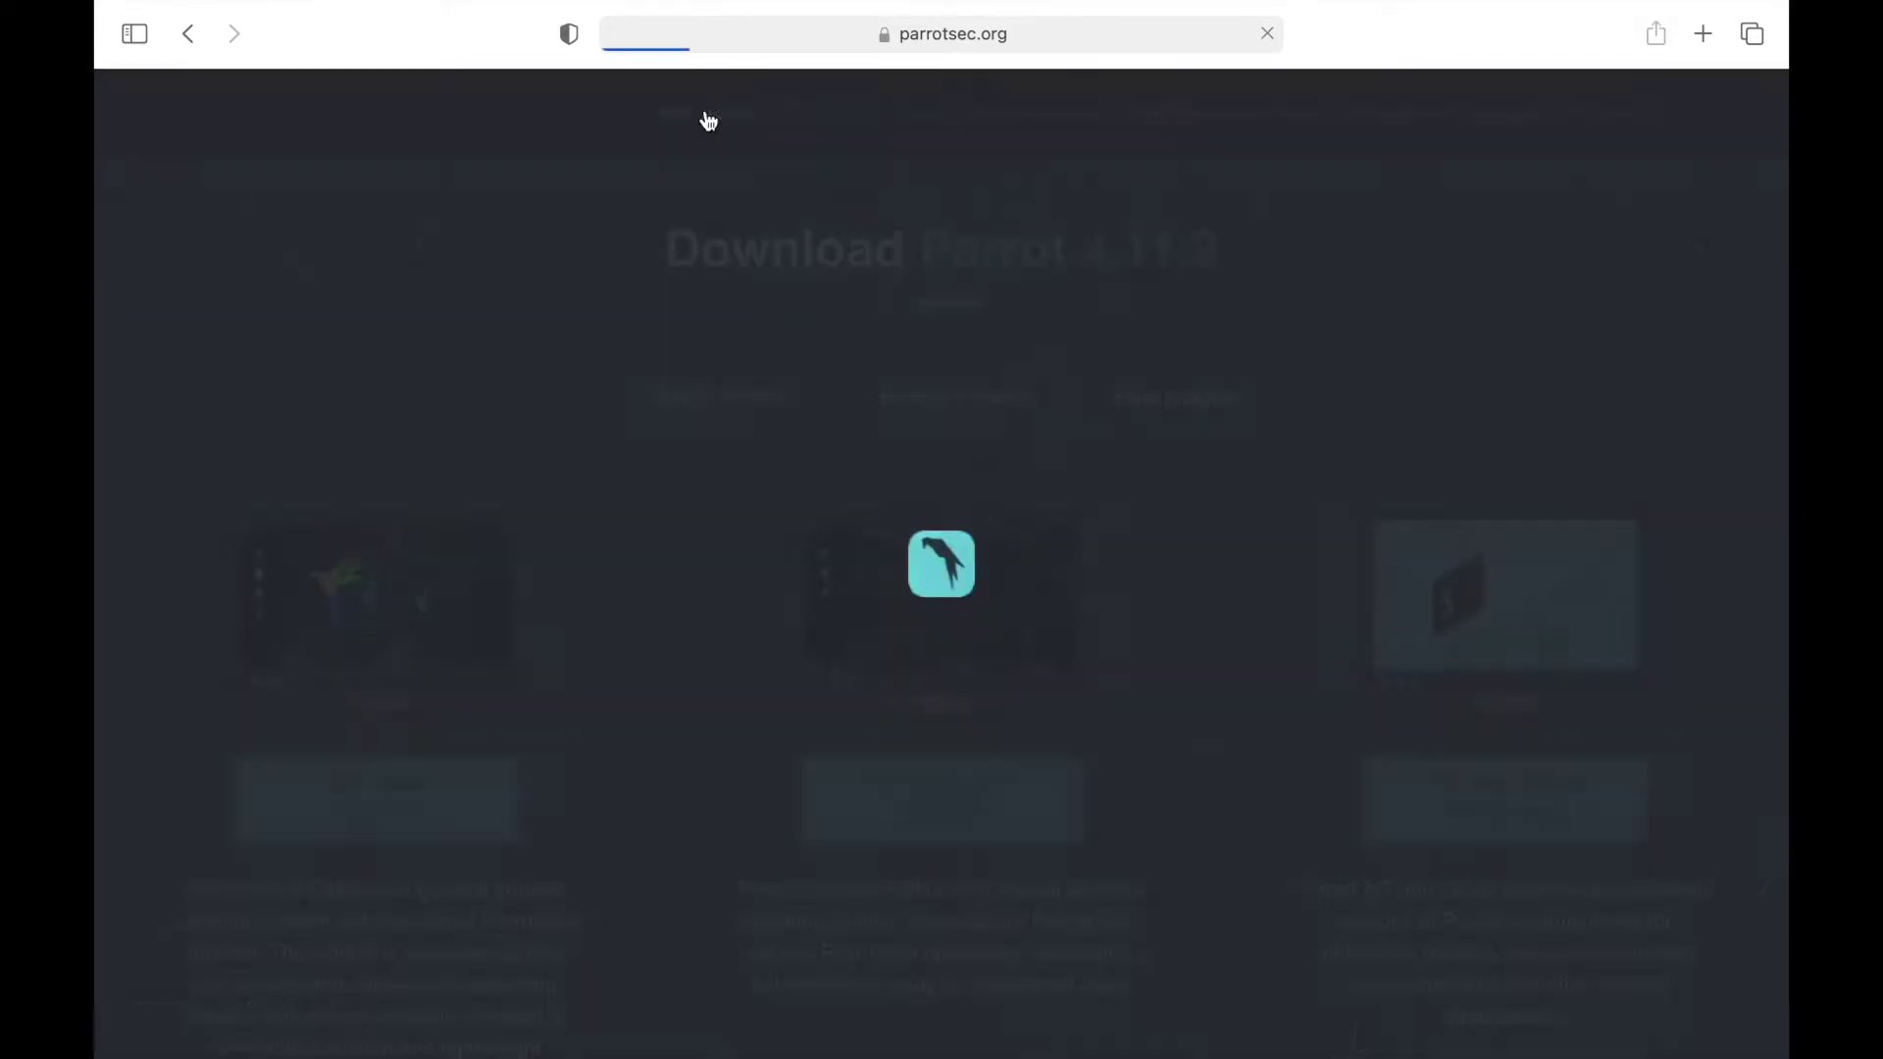
scroll(785, 723, down, 3)
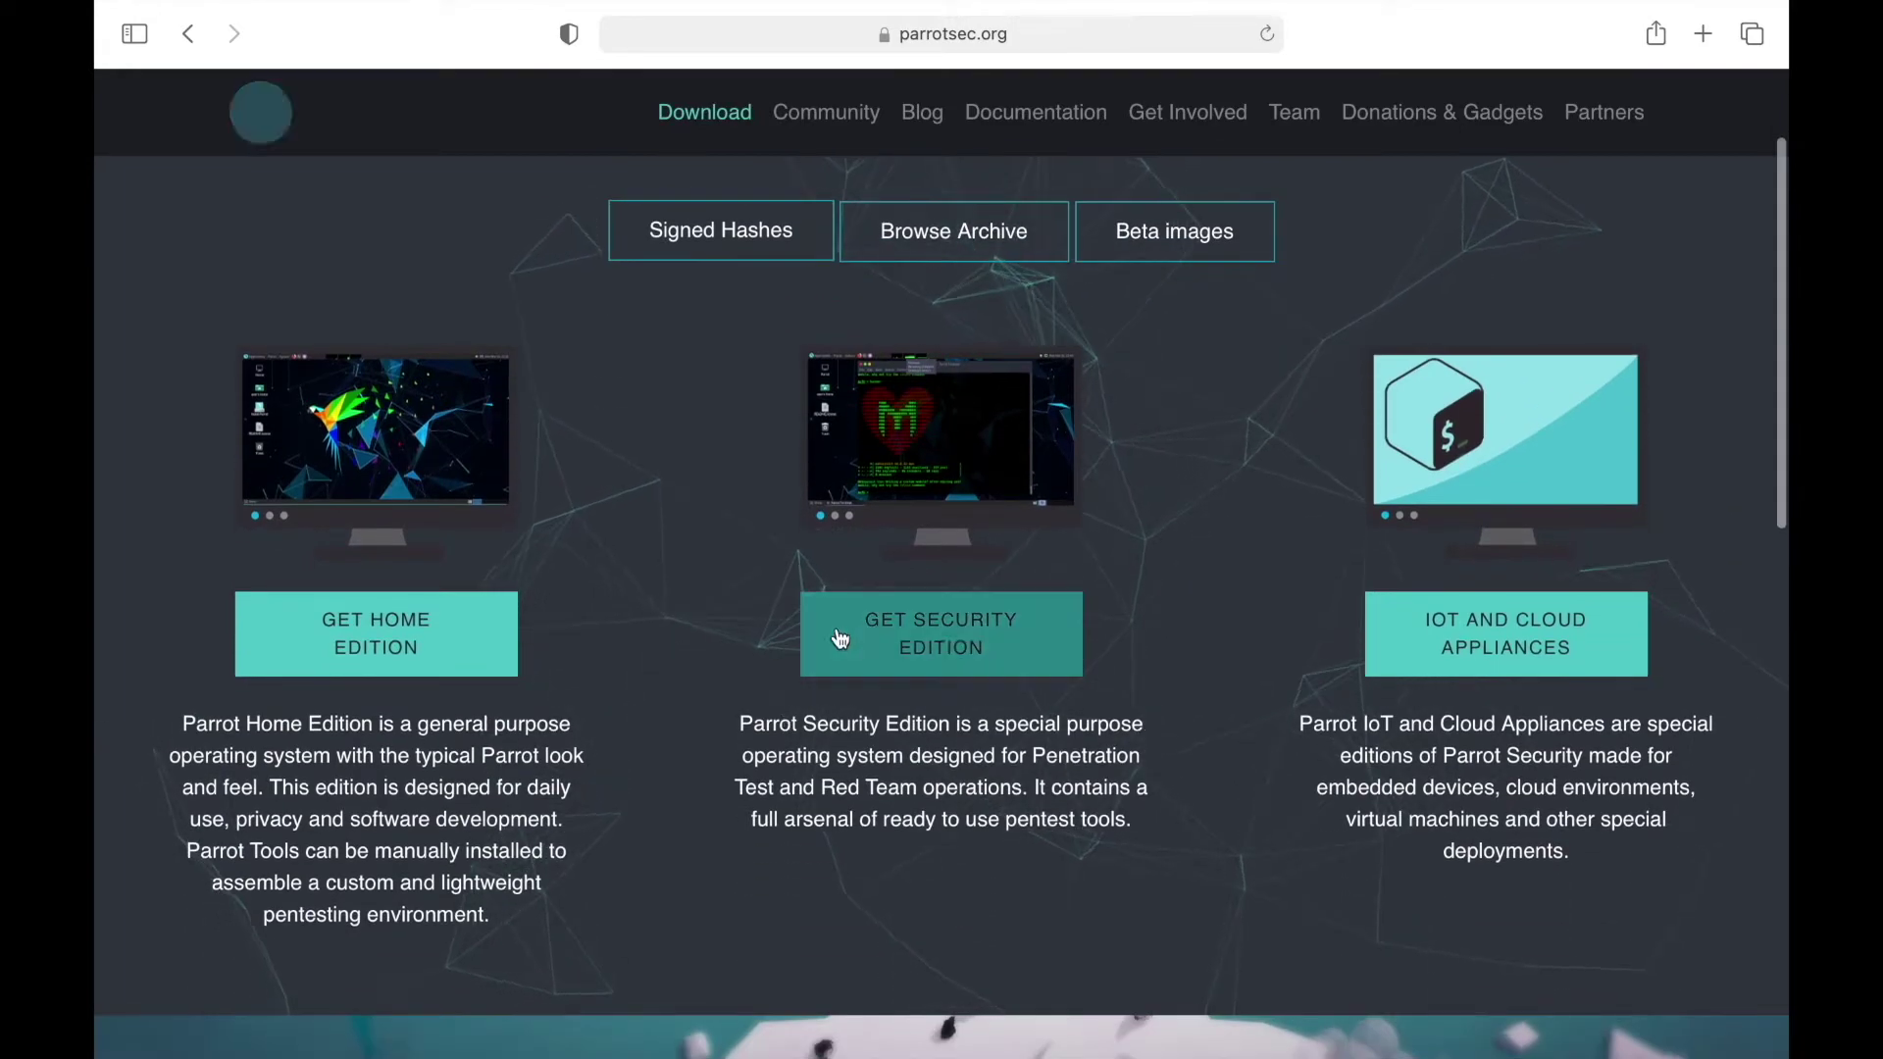
key(F4)
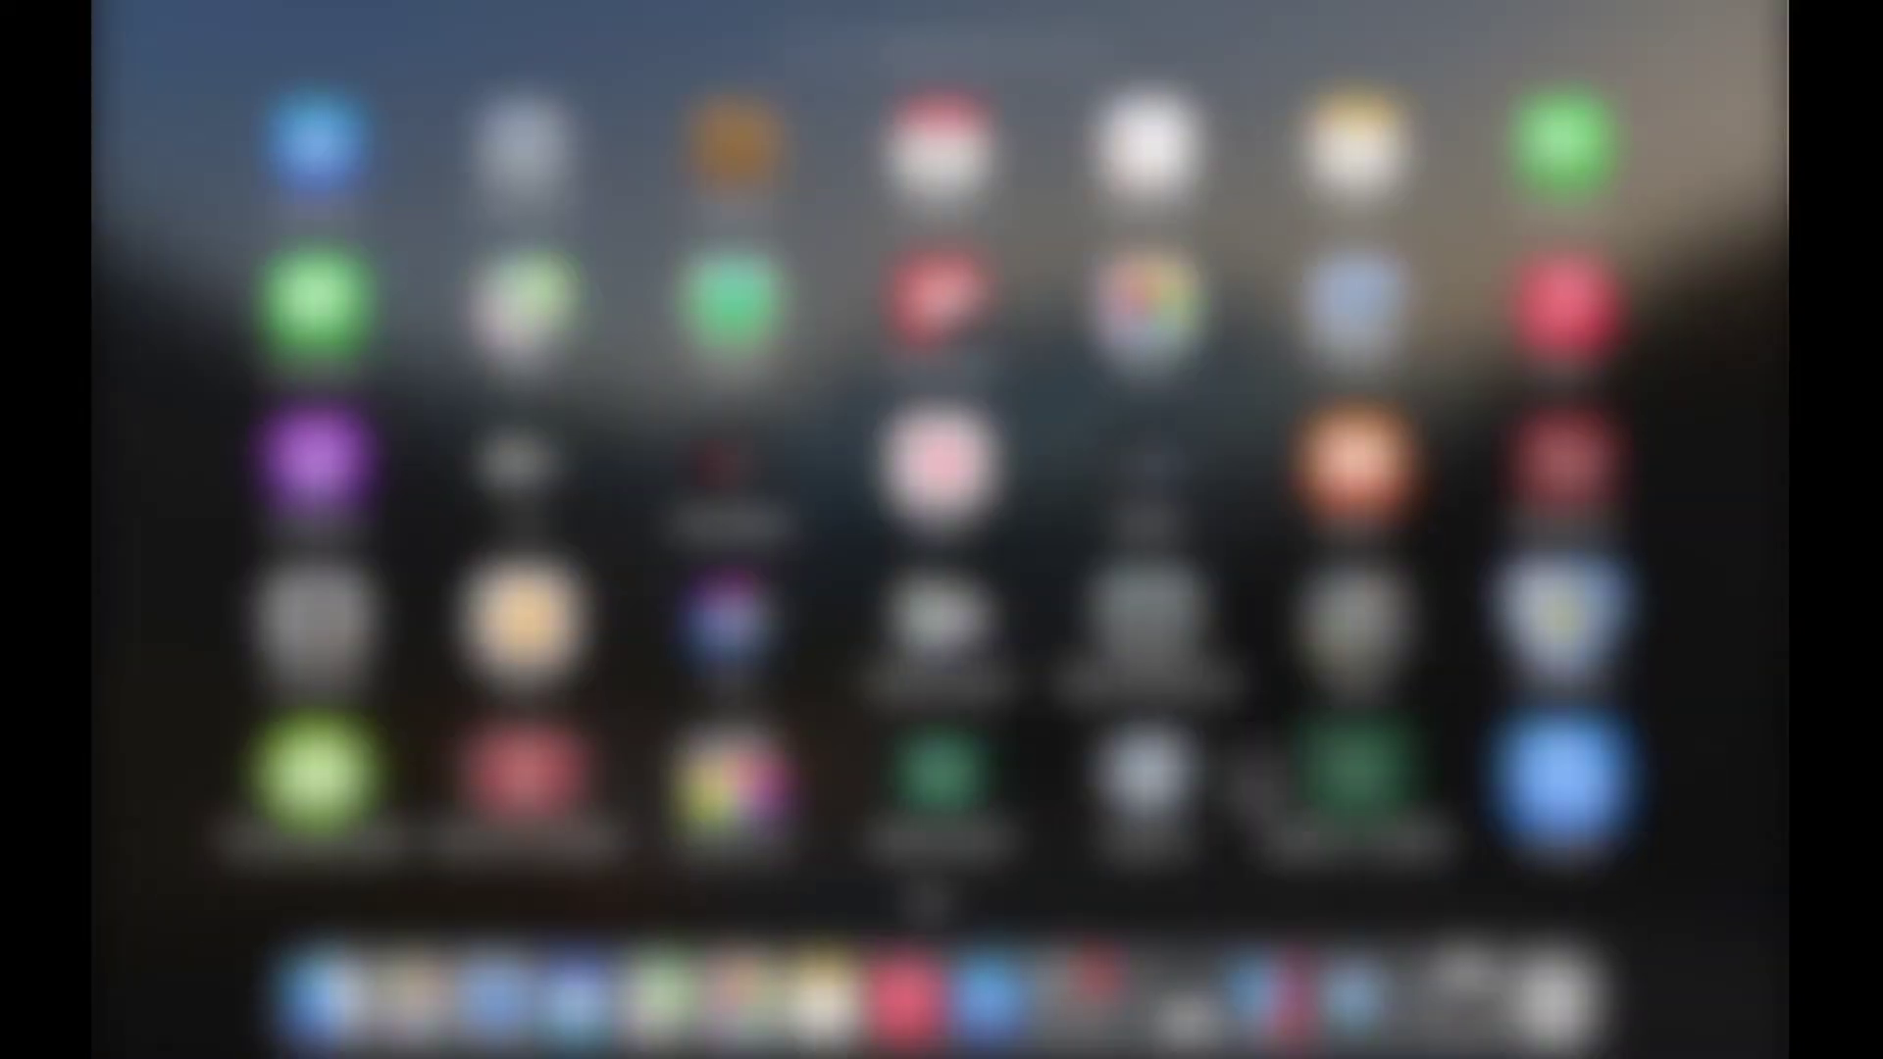
Launch Parallels Desktop from Launchpad and switch from full-screen Safari to the desktop
key(F4)
key(F4)
scroll(1066, 652, right, 3)
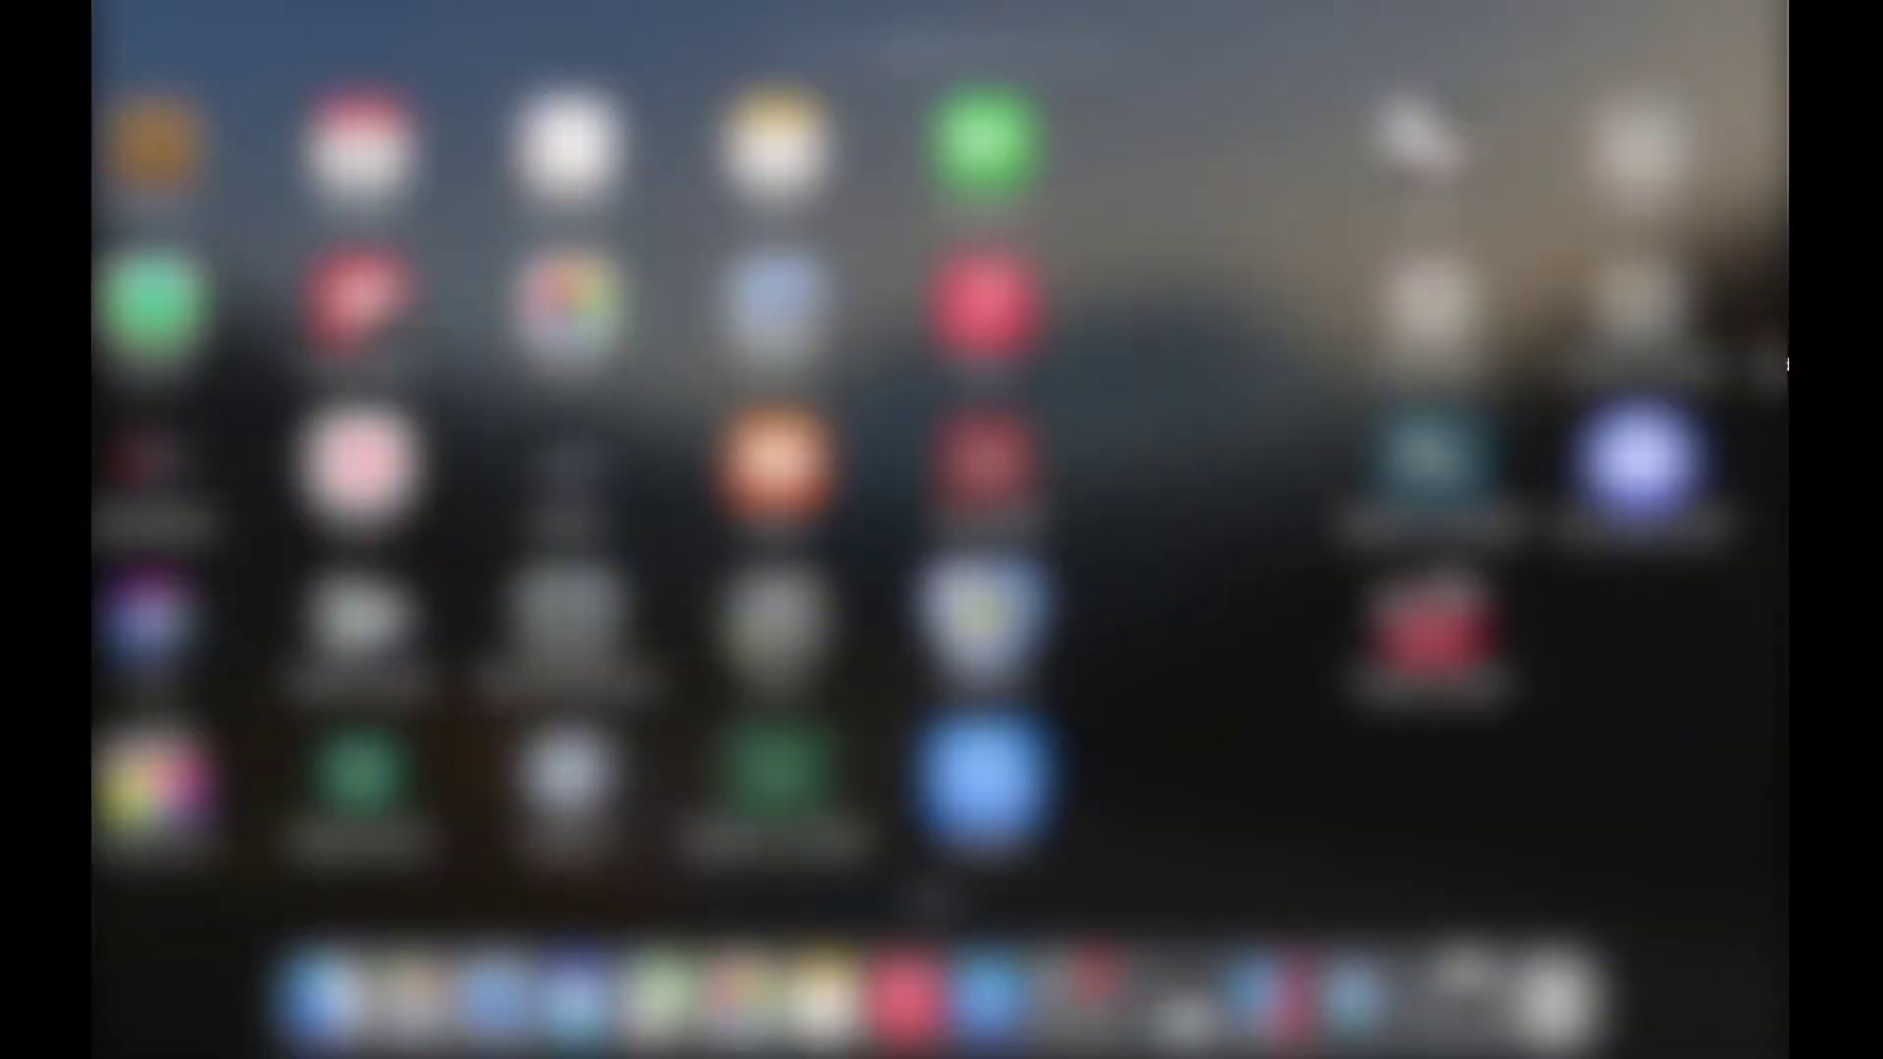
key(F4)
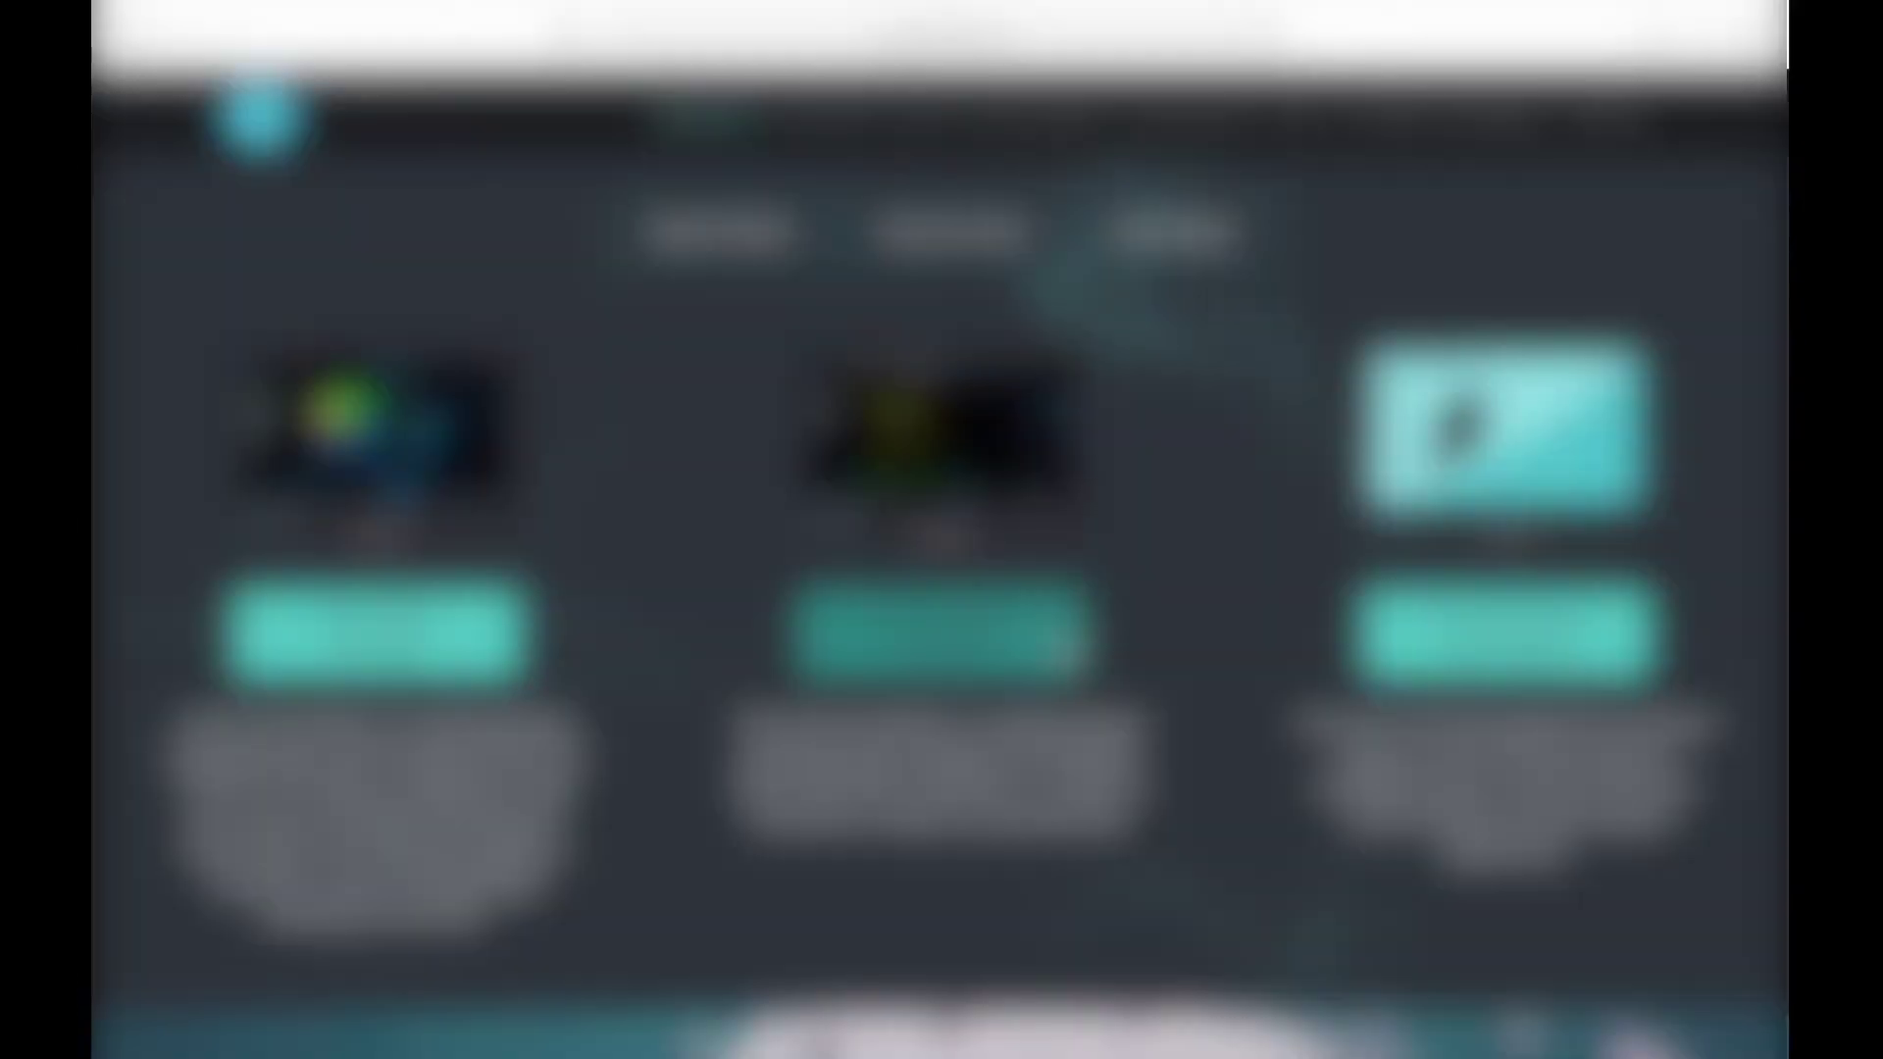
key(F4)
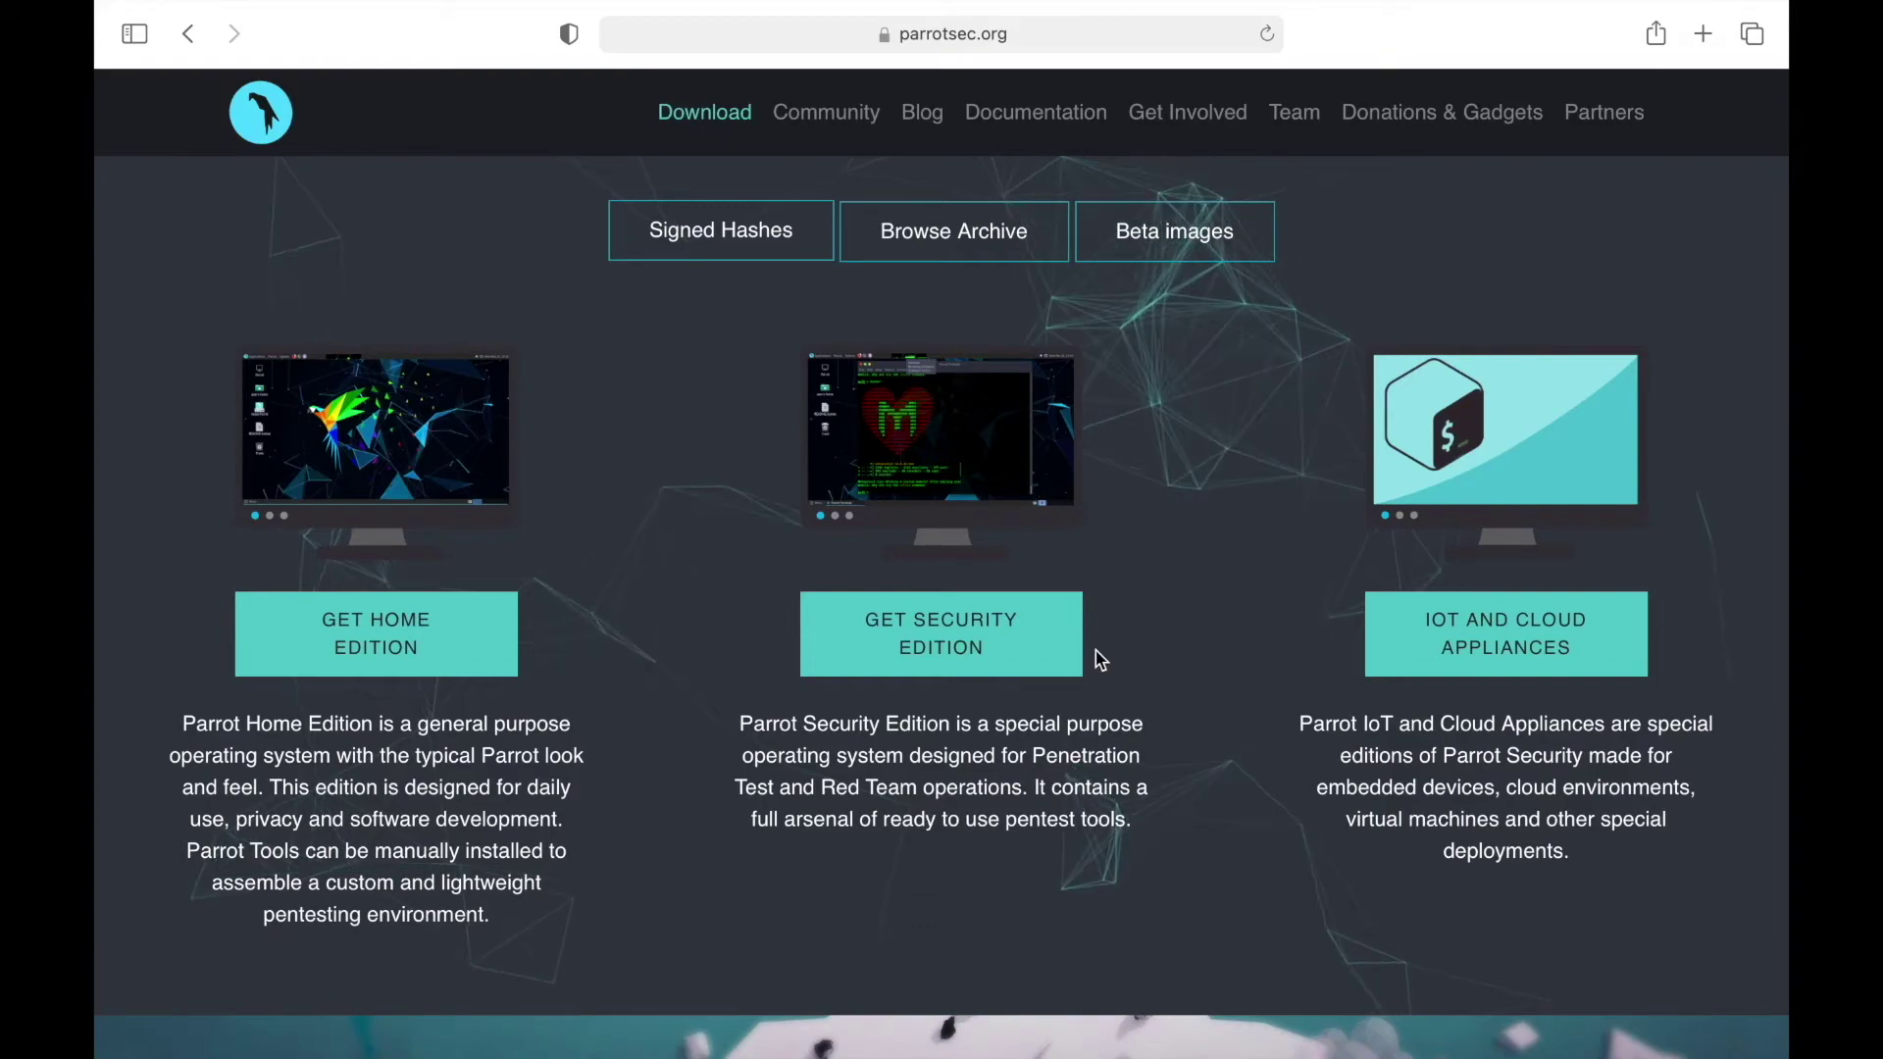
key(ctrl+Left)
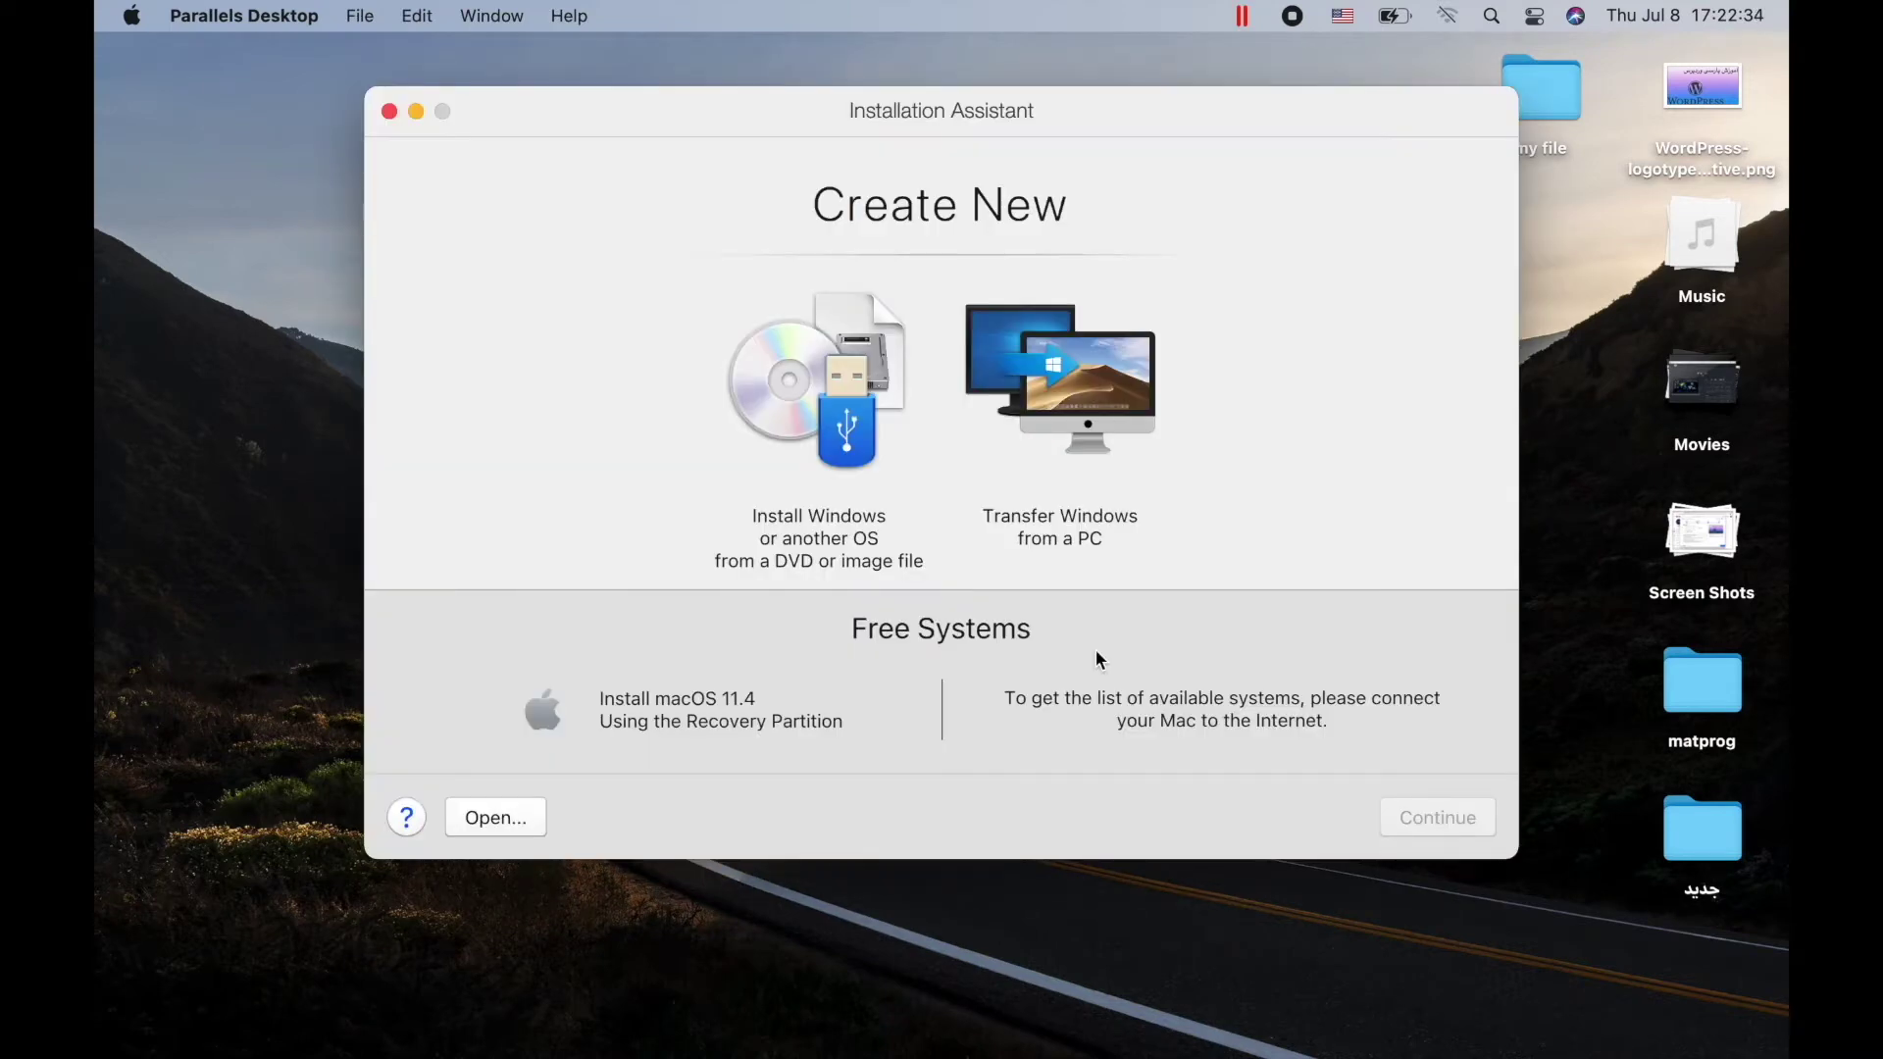
Create a new VM from the Parrot ISO image file, recognised as Debian GNU/Linux
click(796, 385)
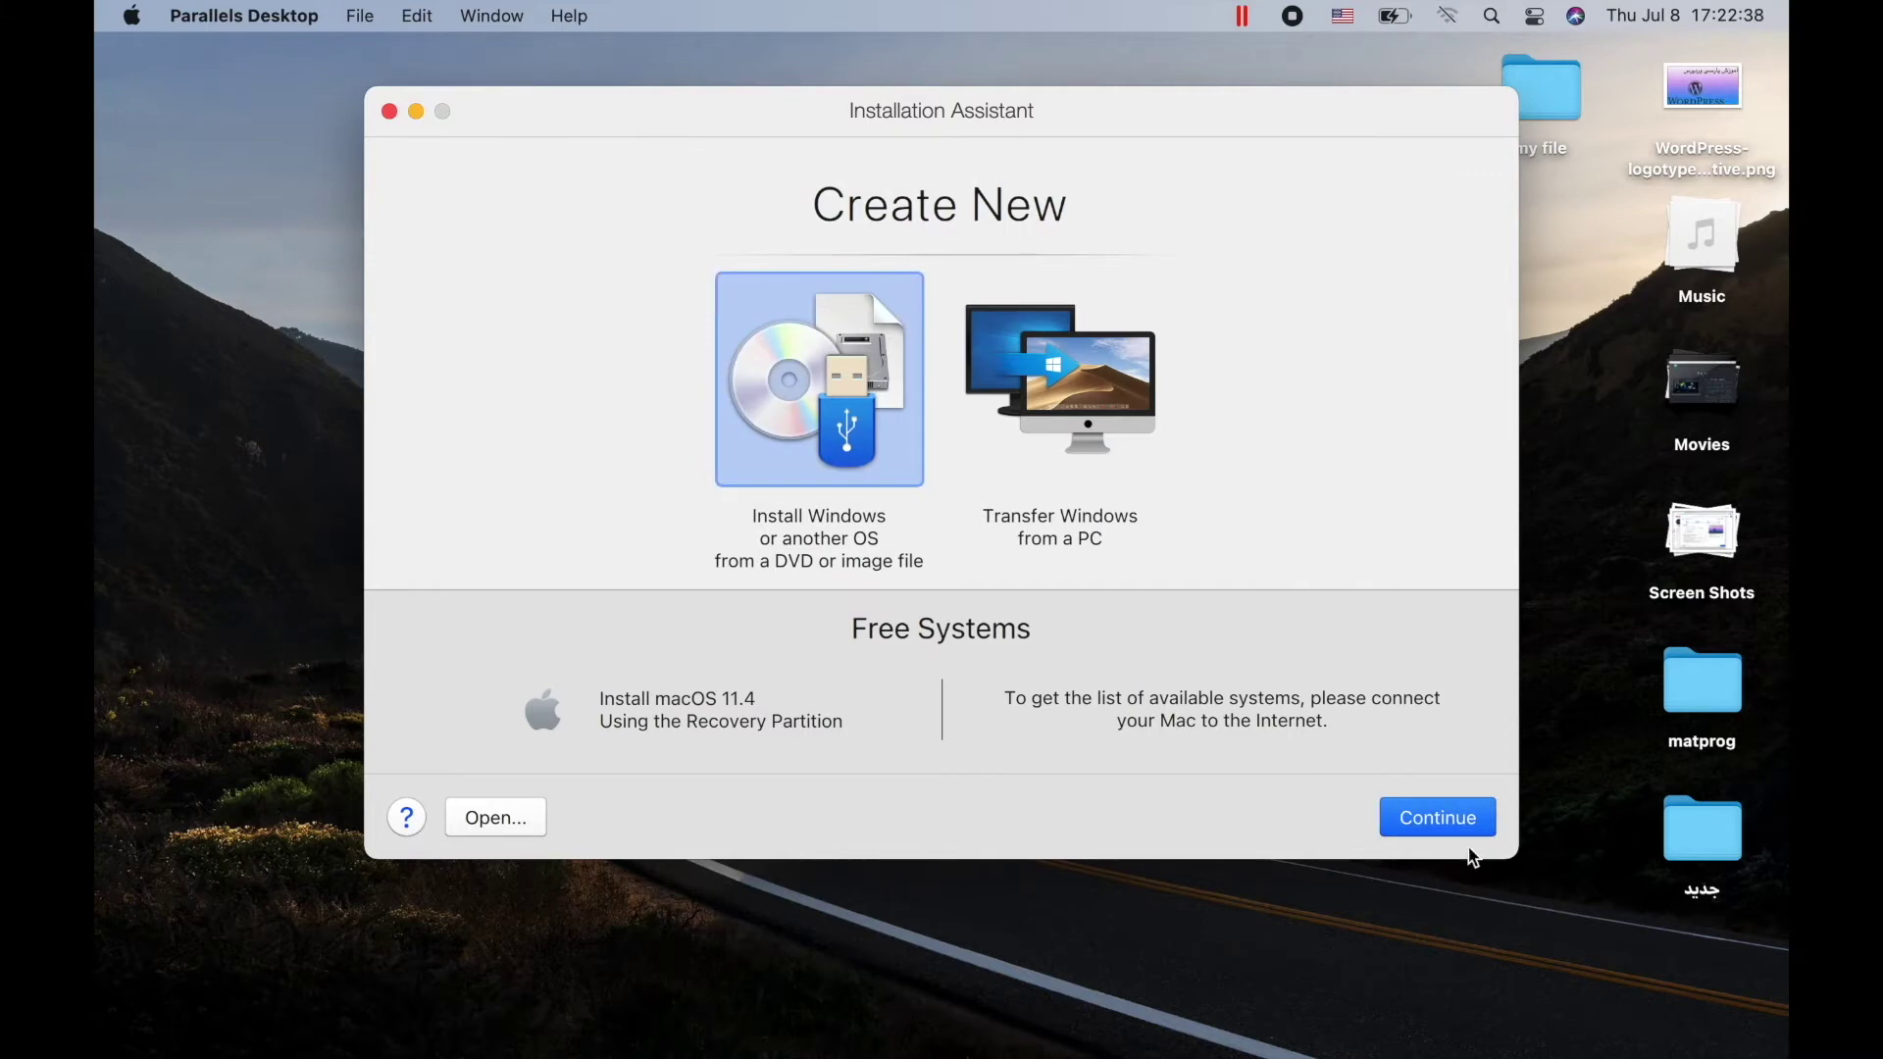
click(1439, 822)
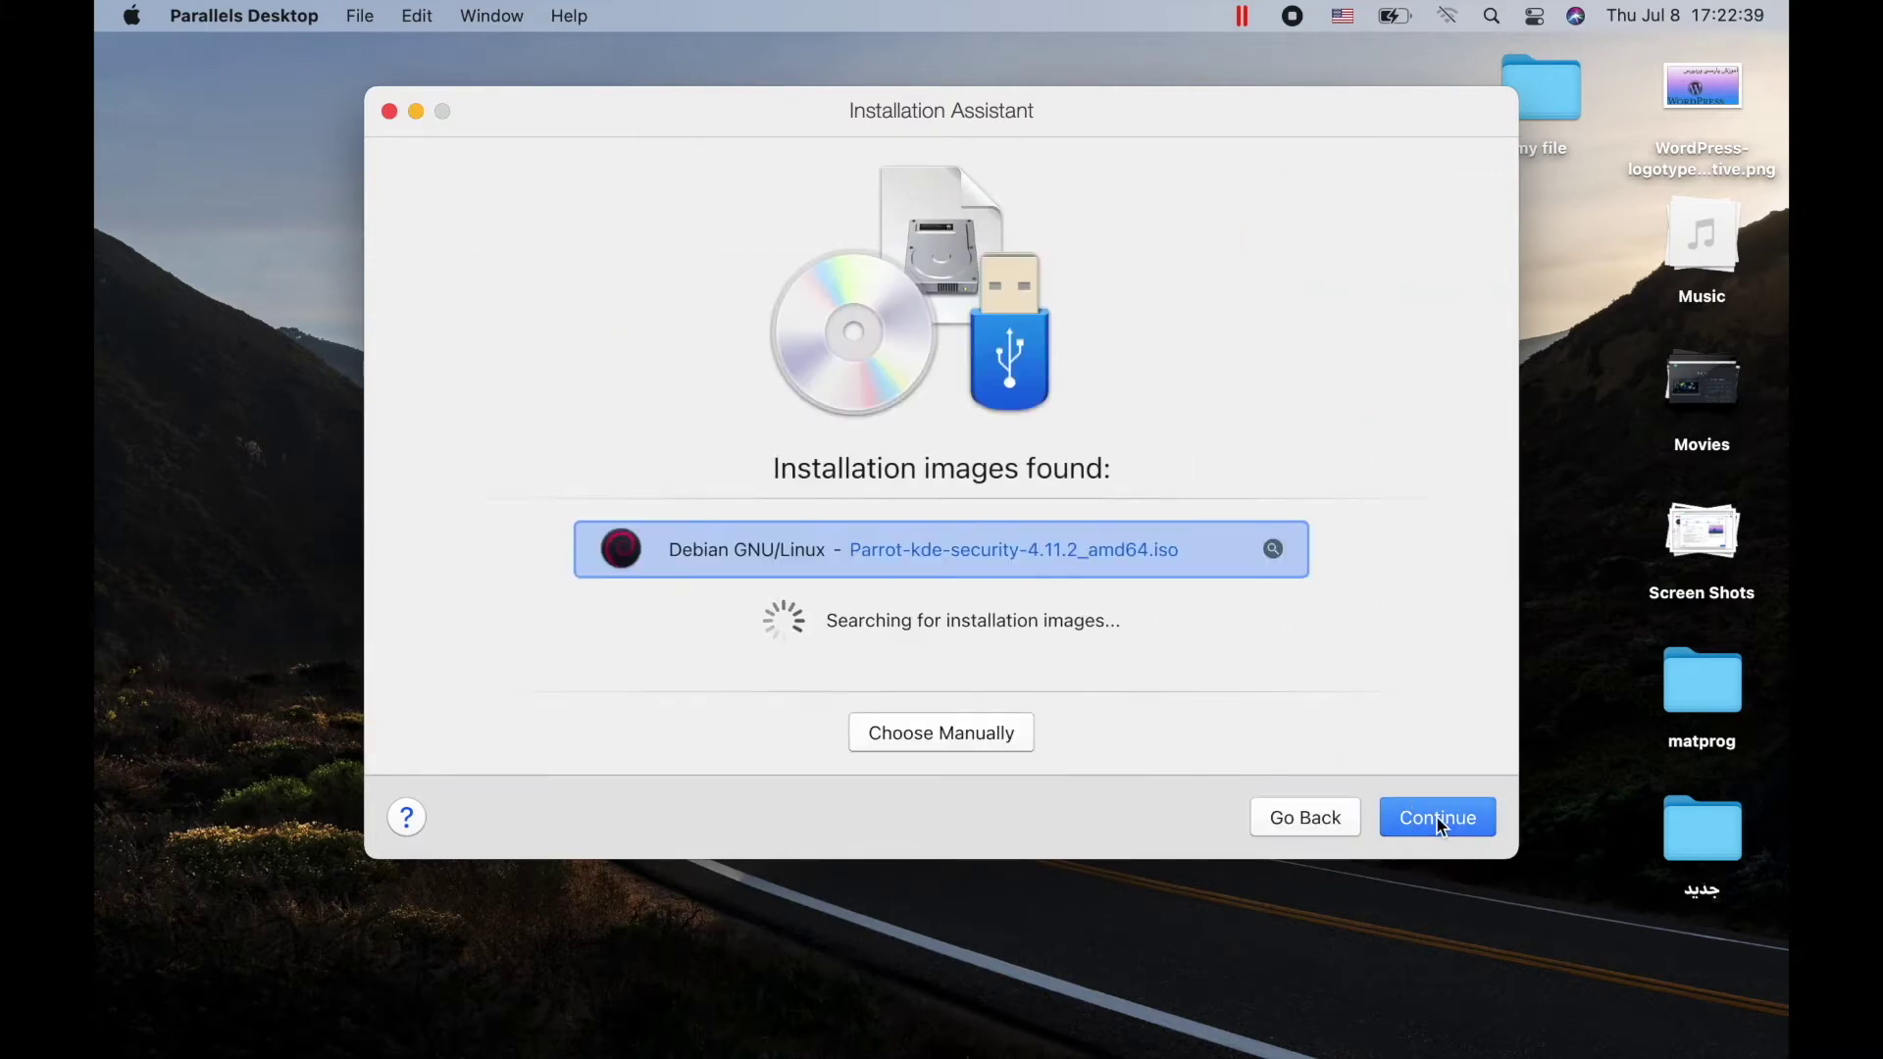
click(983, 742)
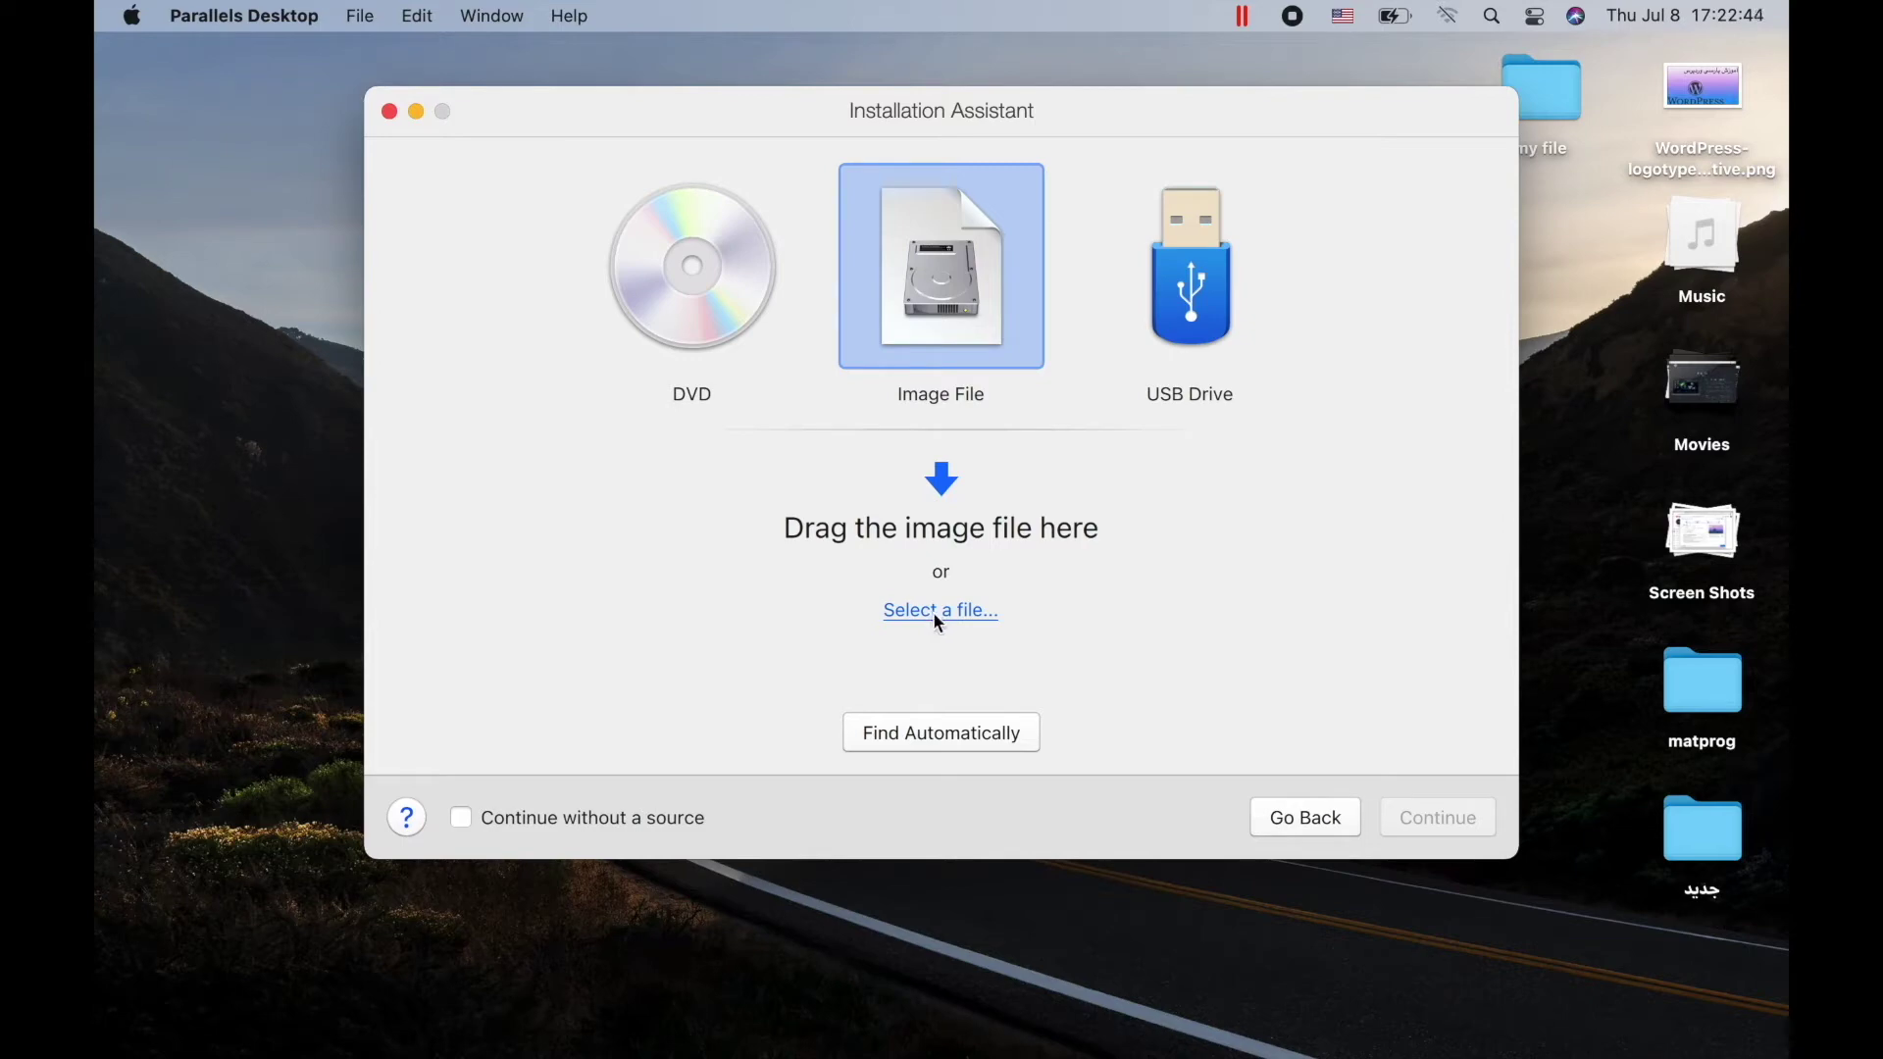
click(939, 614)
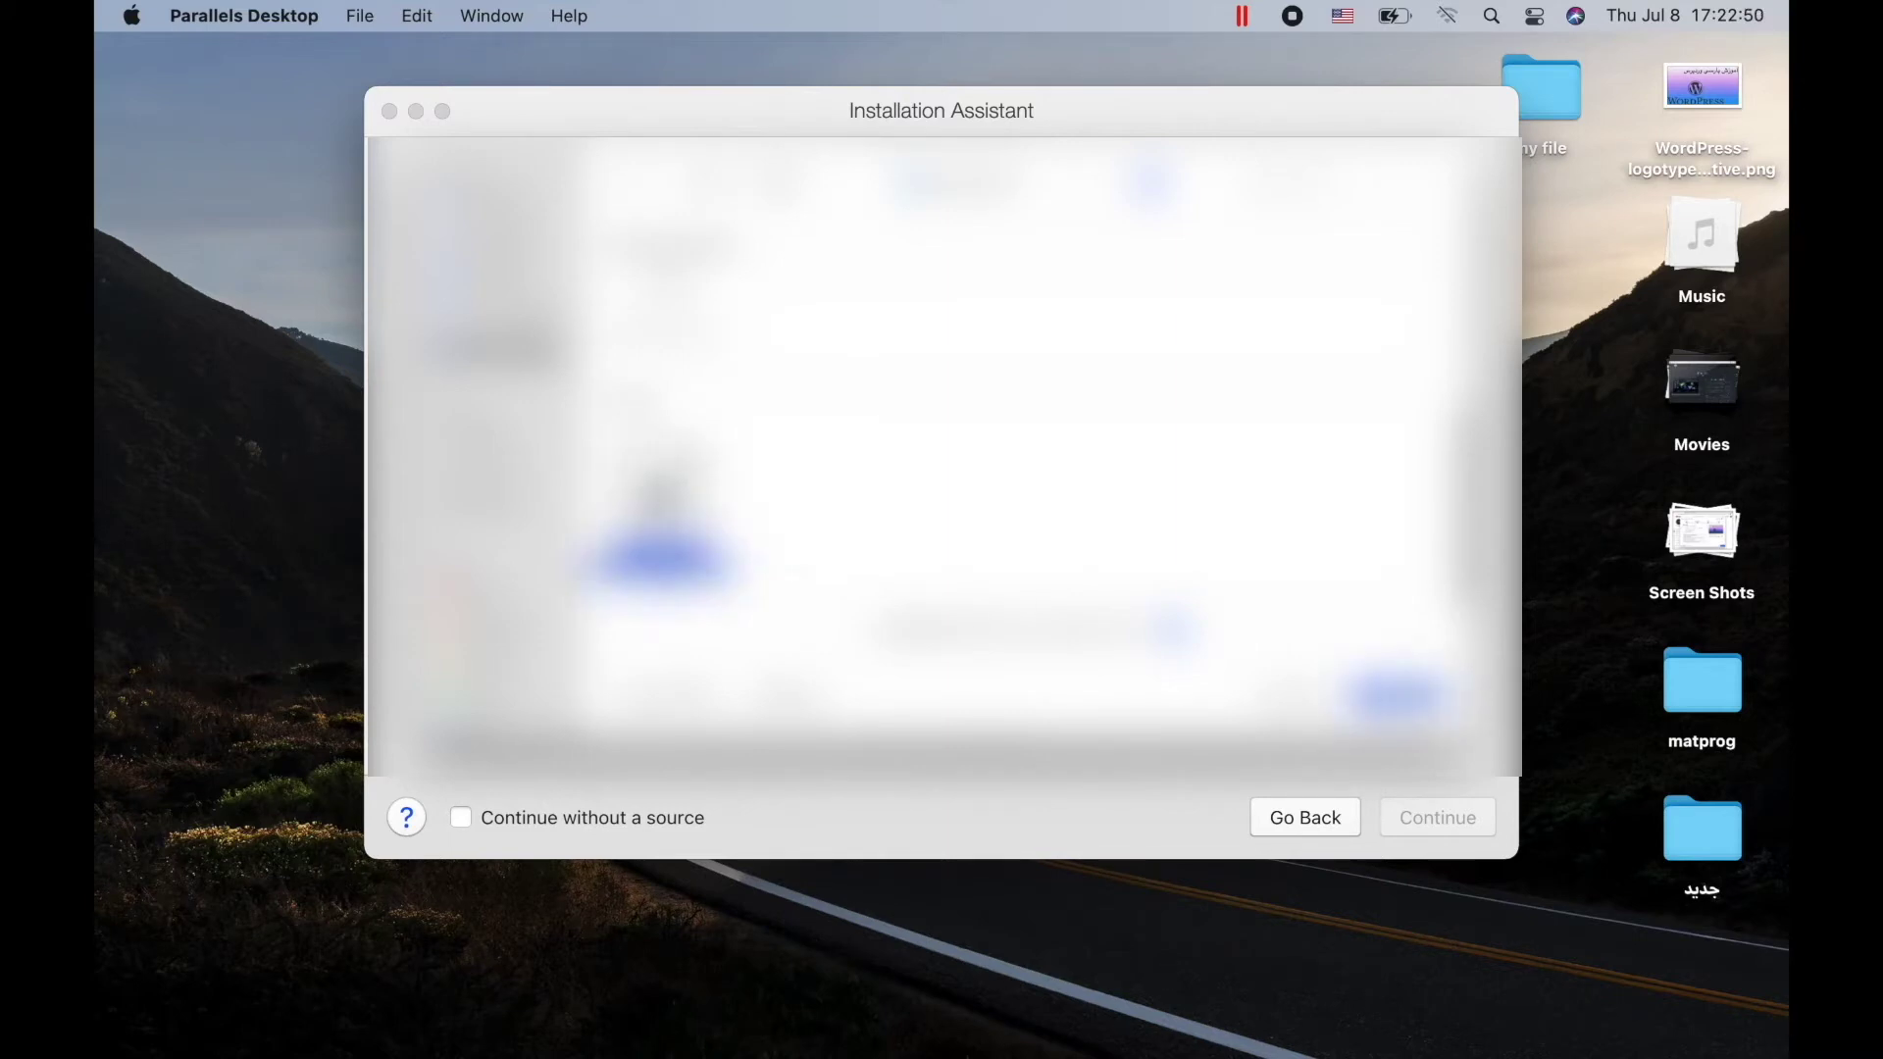
click(1421, 691)
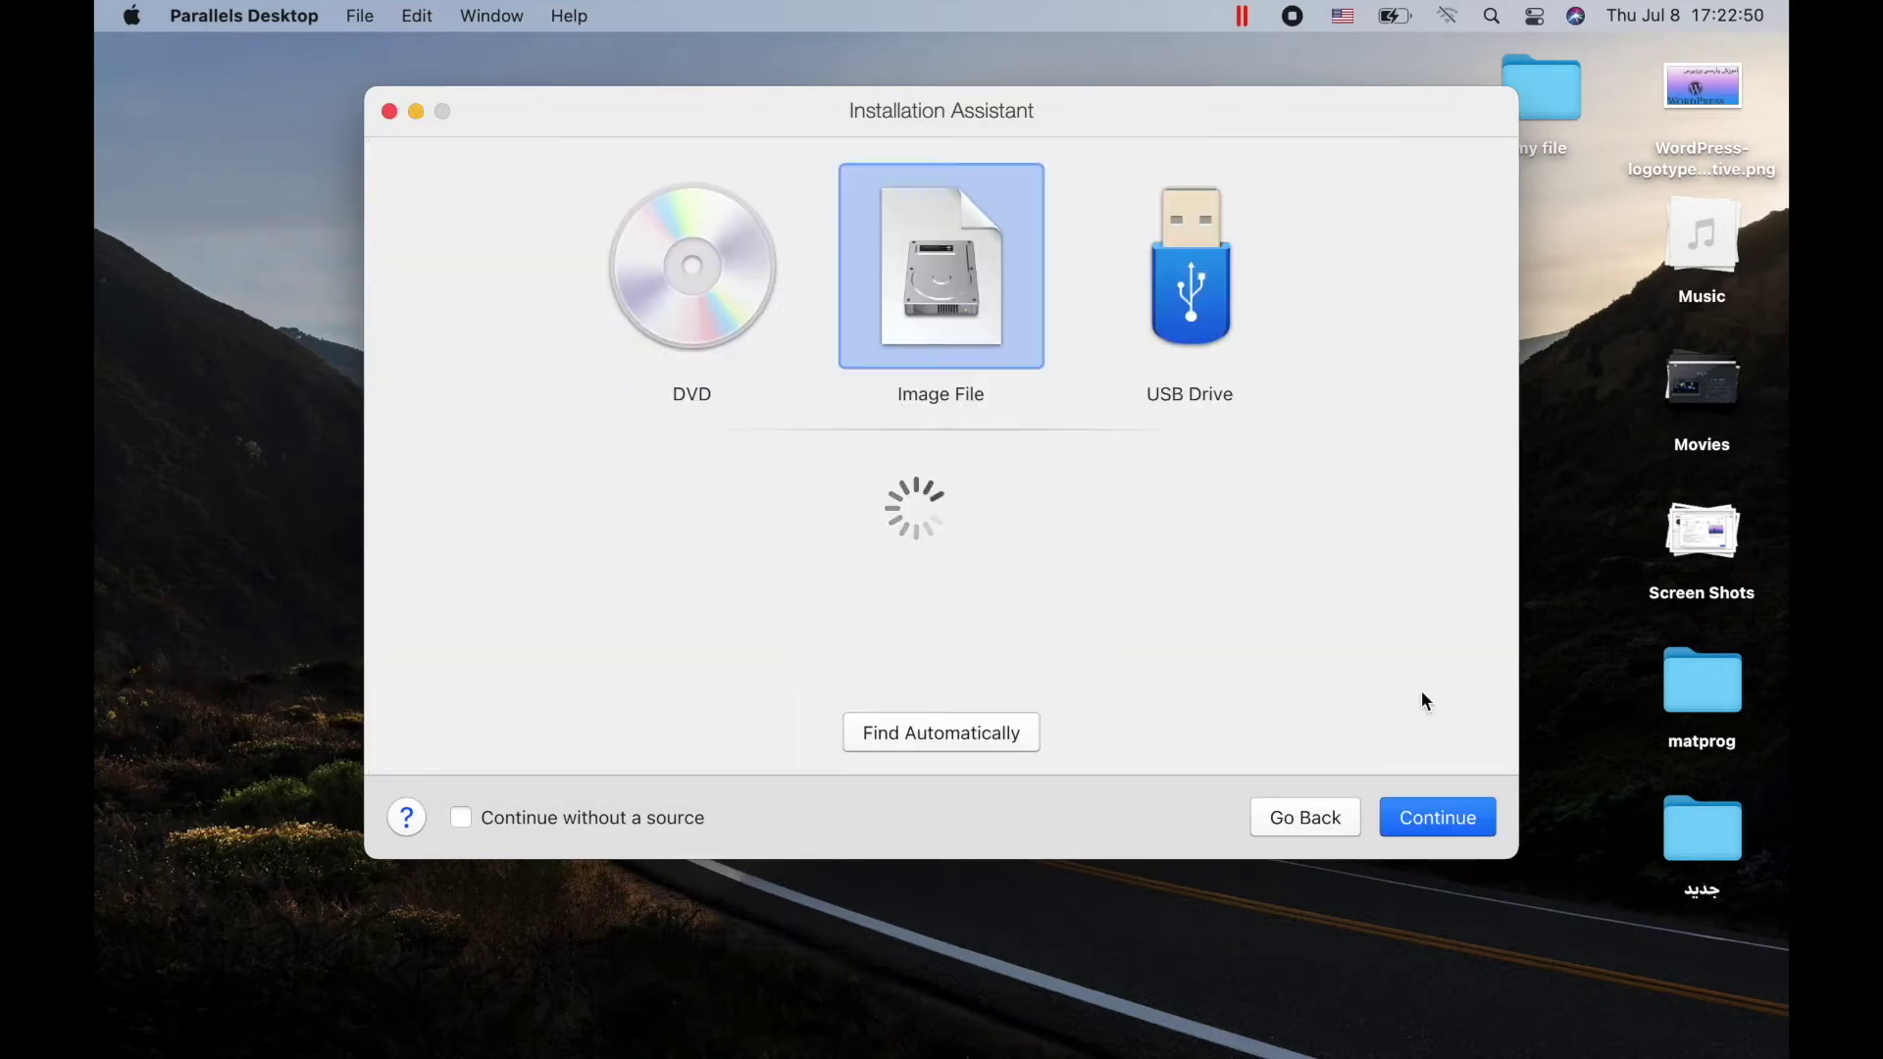
click(1401, 825)
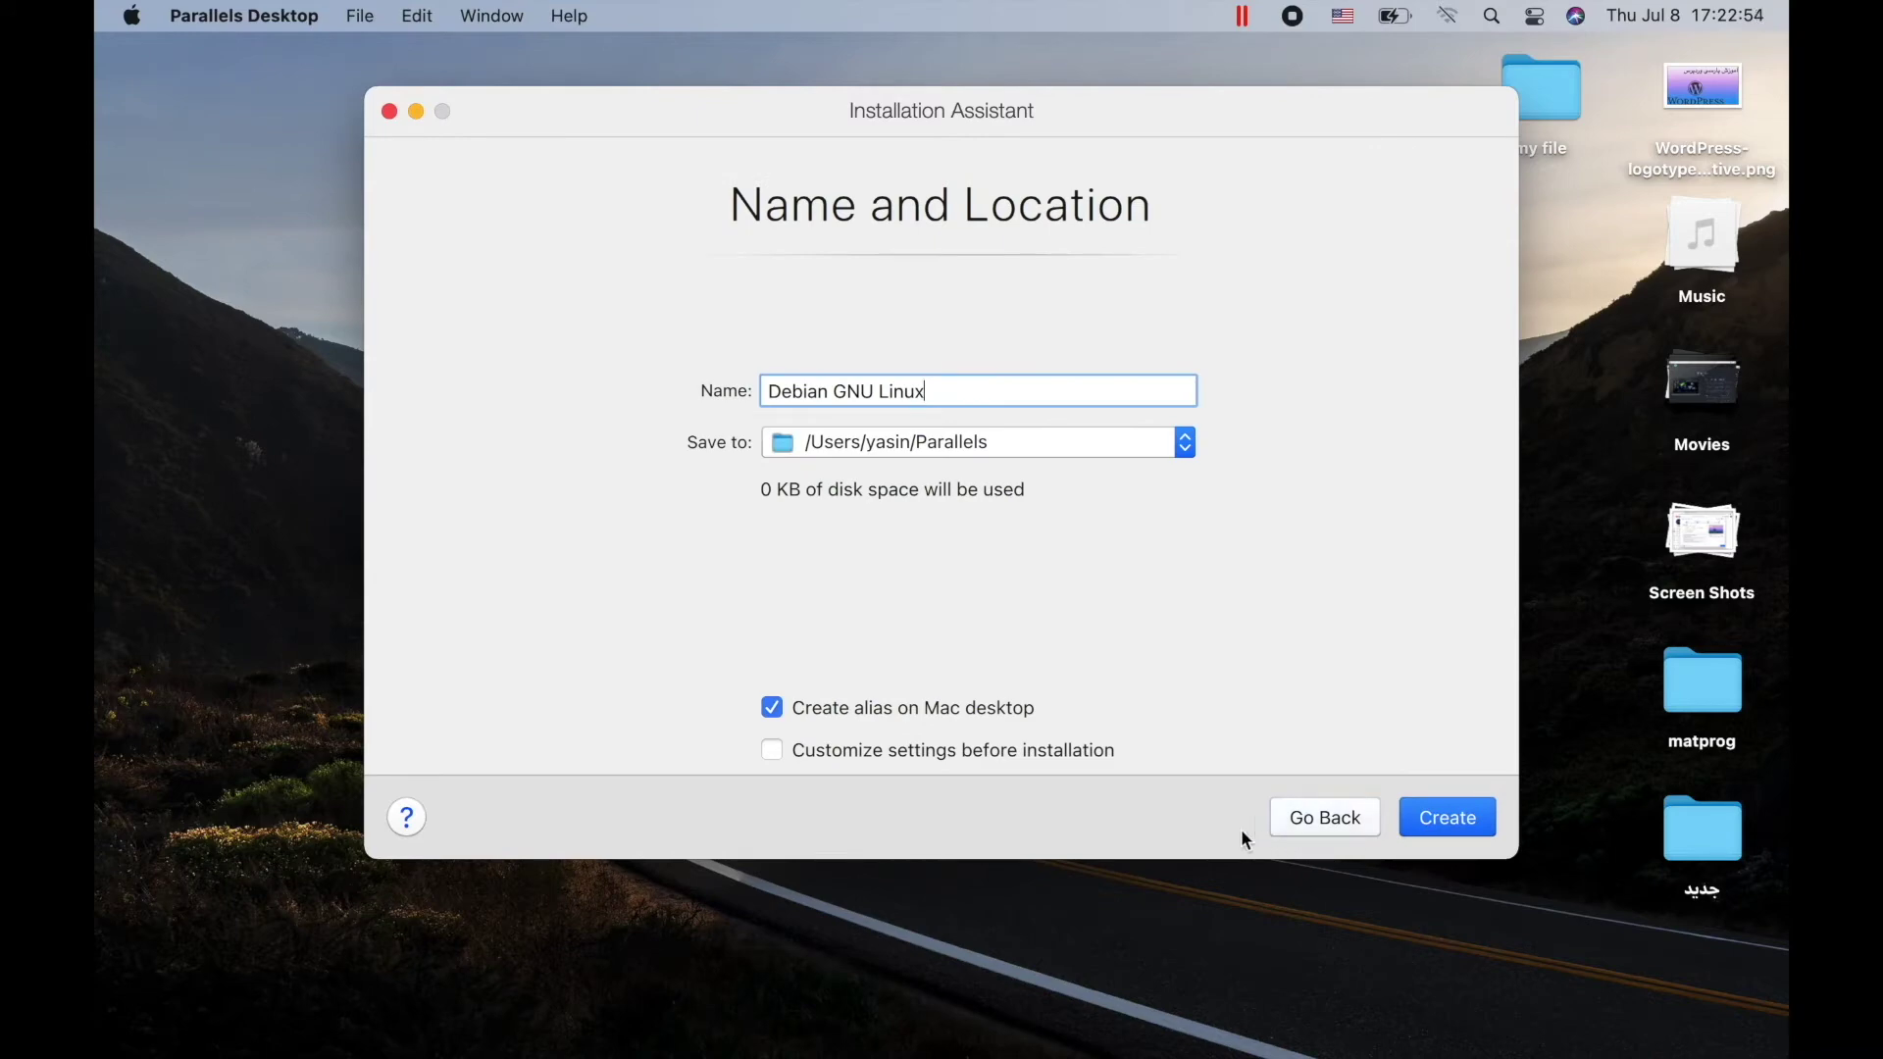
Create the Debian GNU Linux machine without a desktop alias, opting to customize settings first
click(950, 710)
click(955, 750)
click(1471, 821)
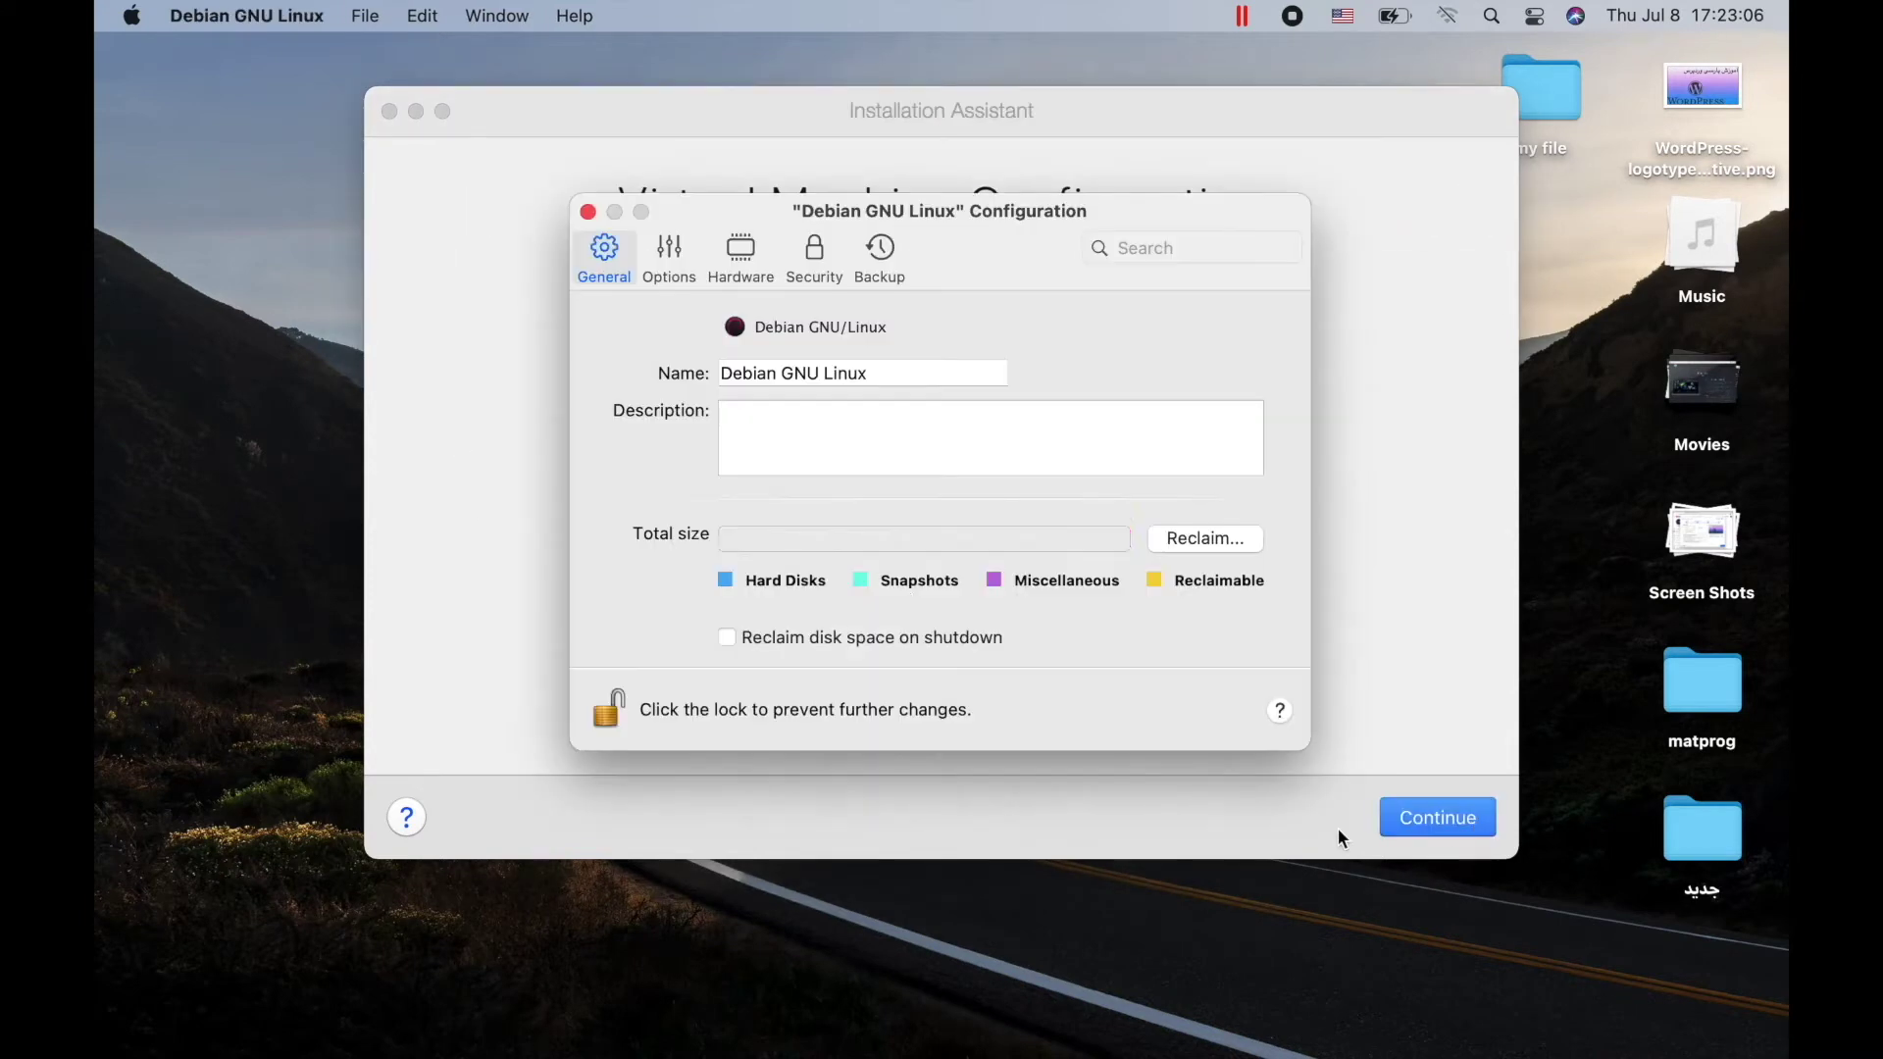
Give the machine 3072 MB of memory and 256 MB of graphics memory
click(675, 251)
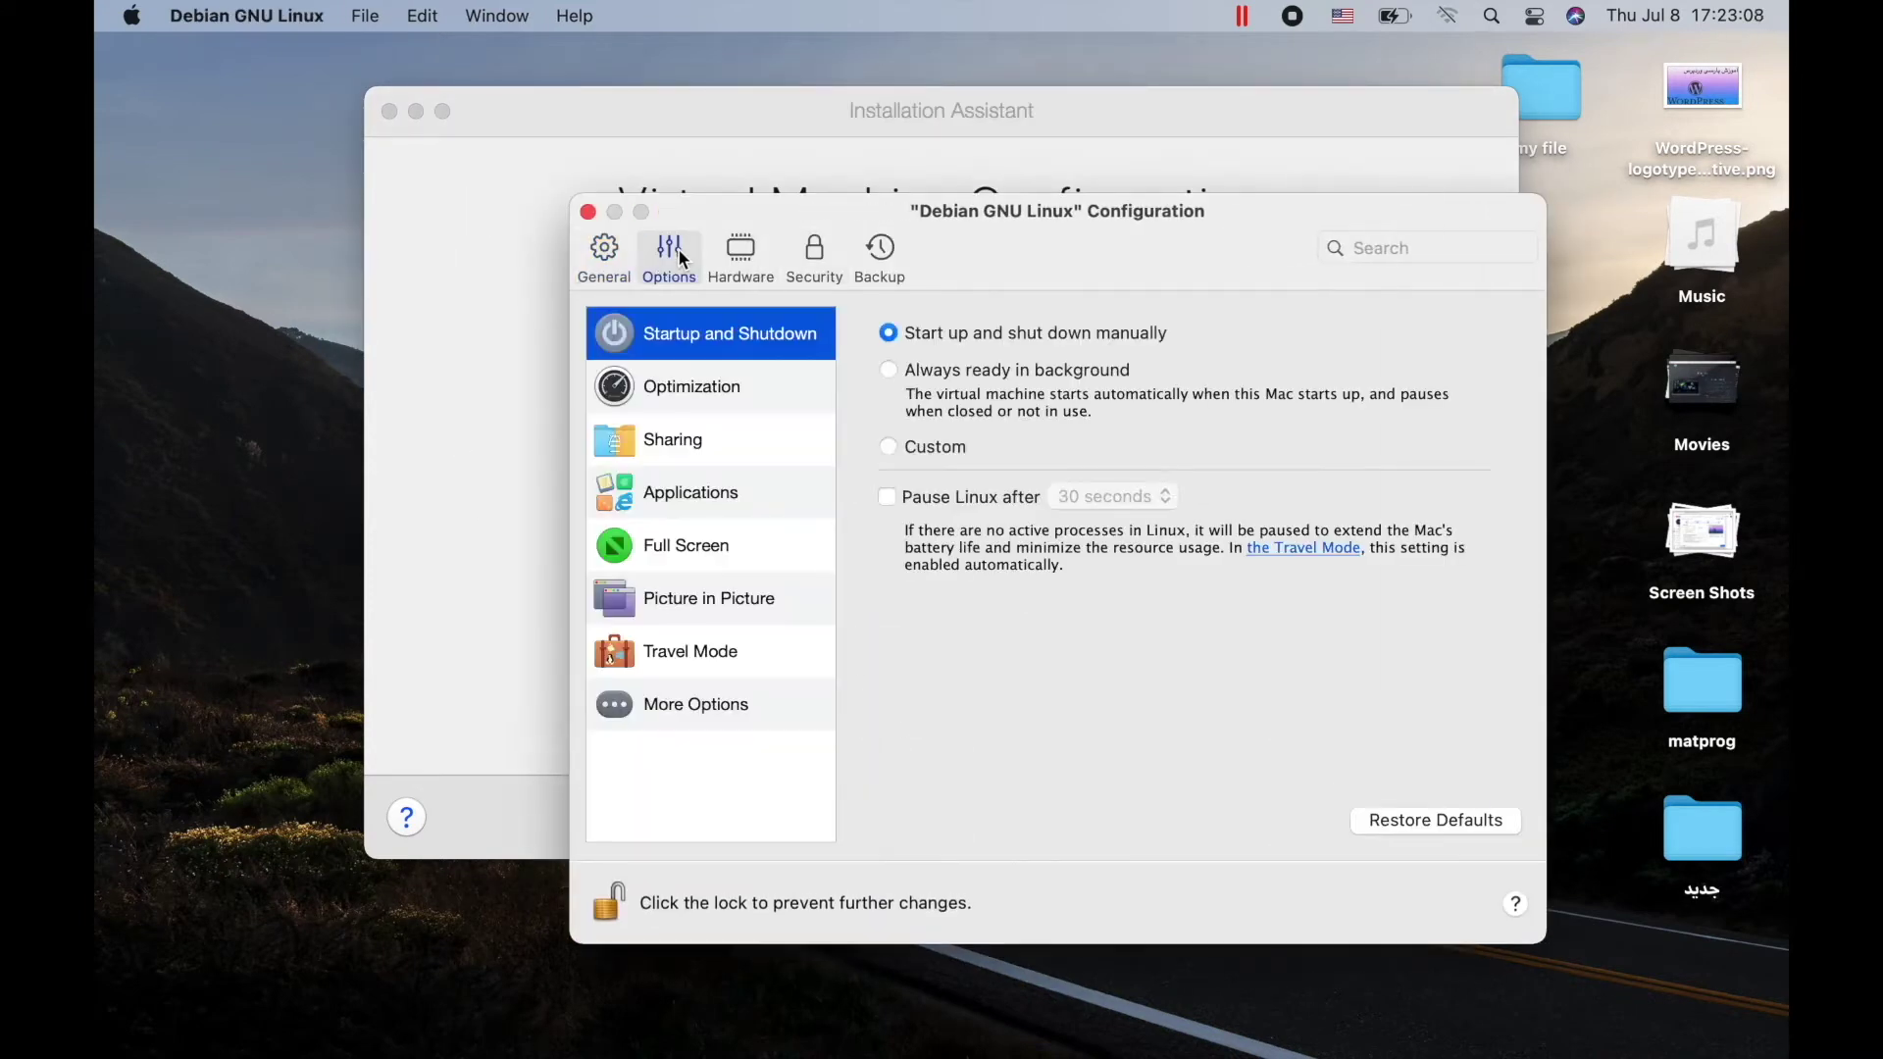
click(726, 264)
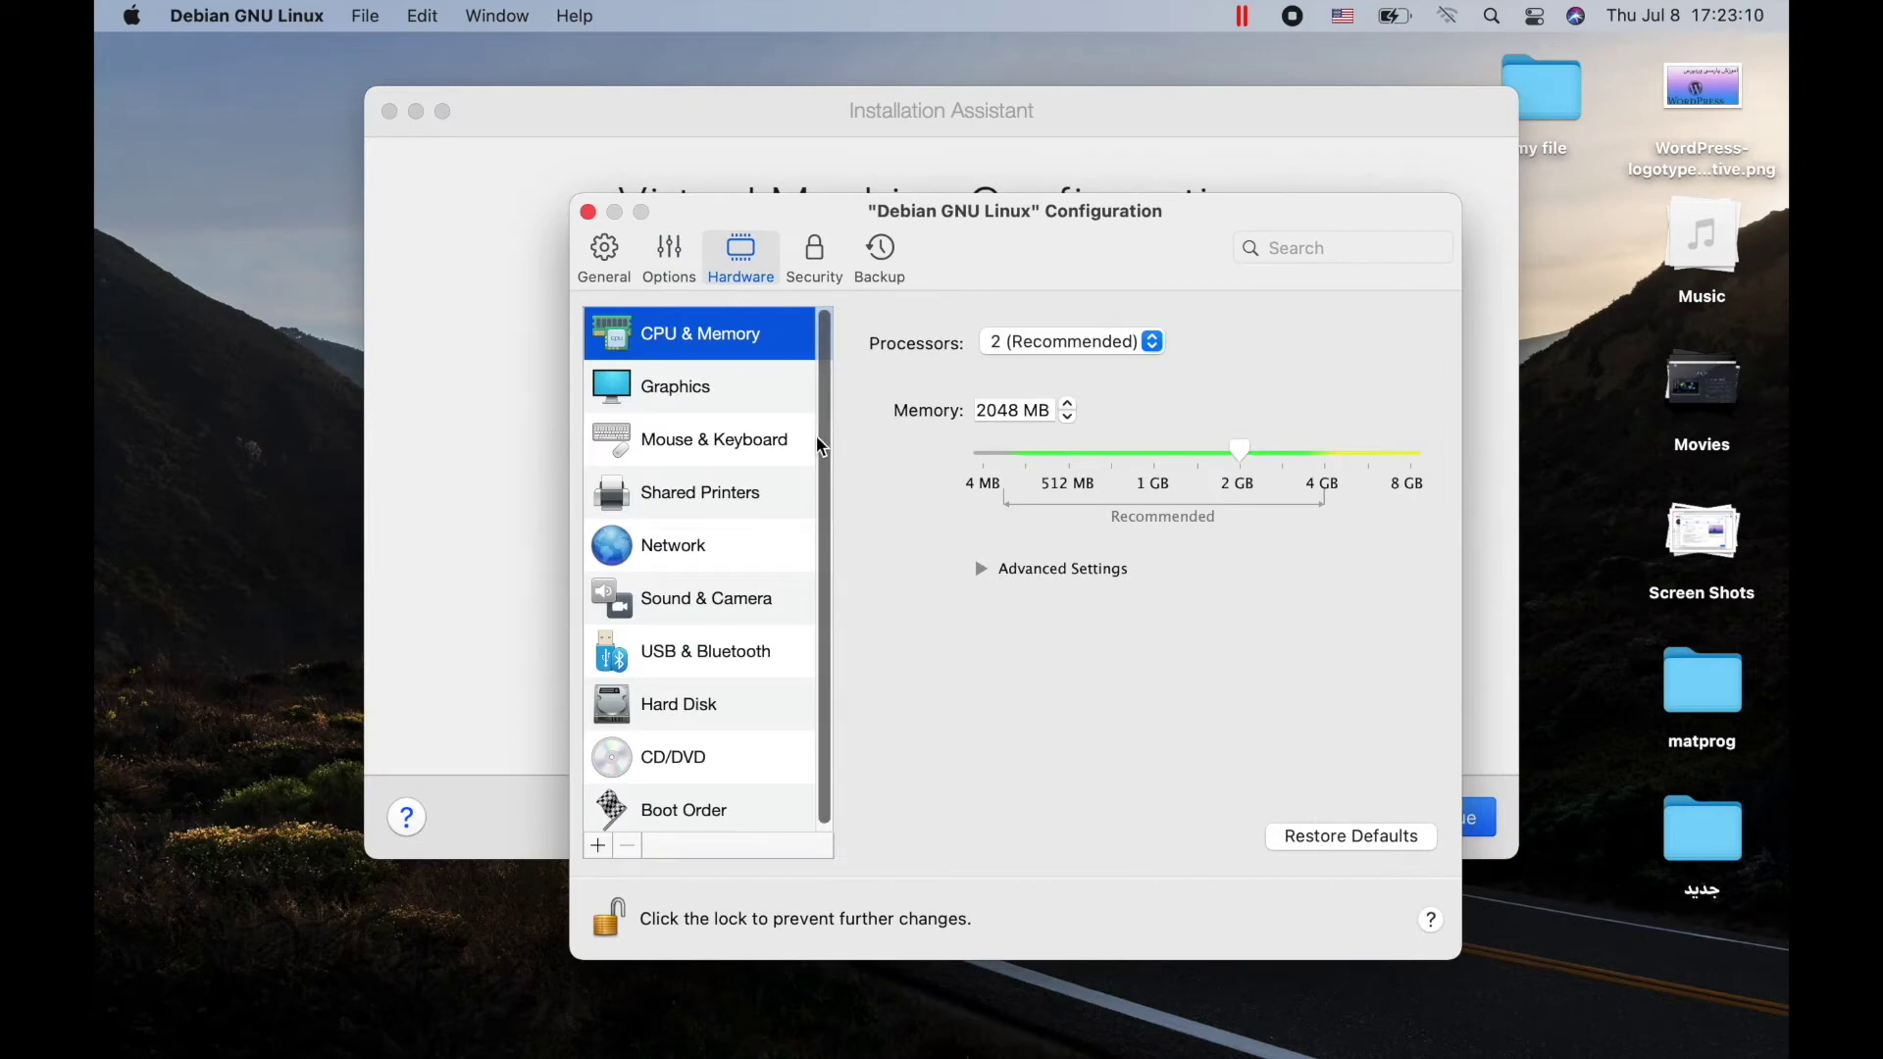
click(1279, 454)
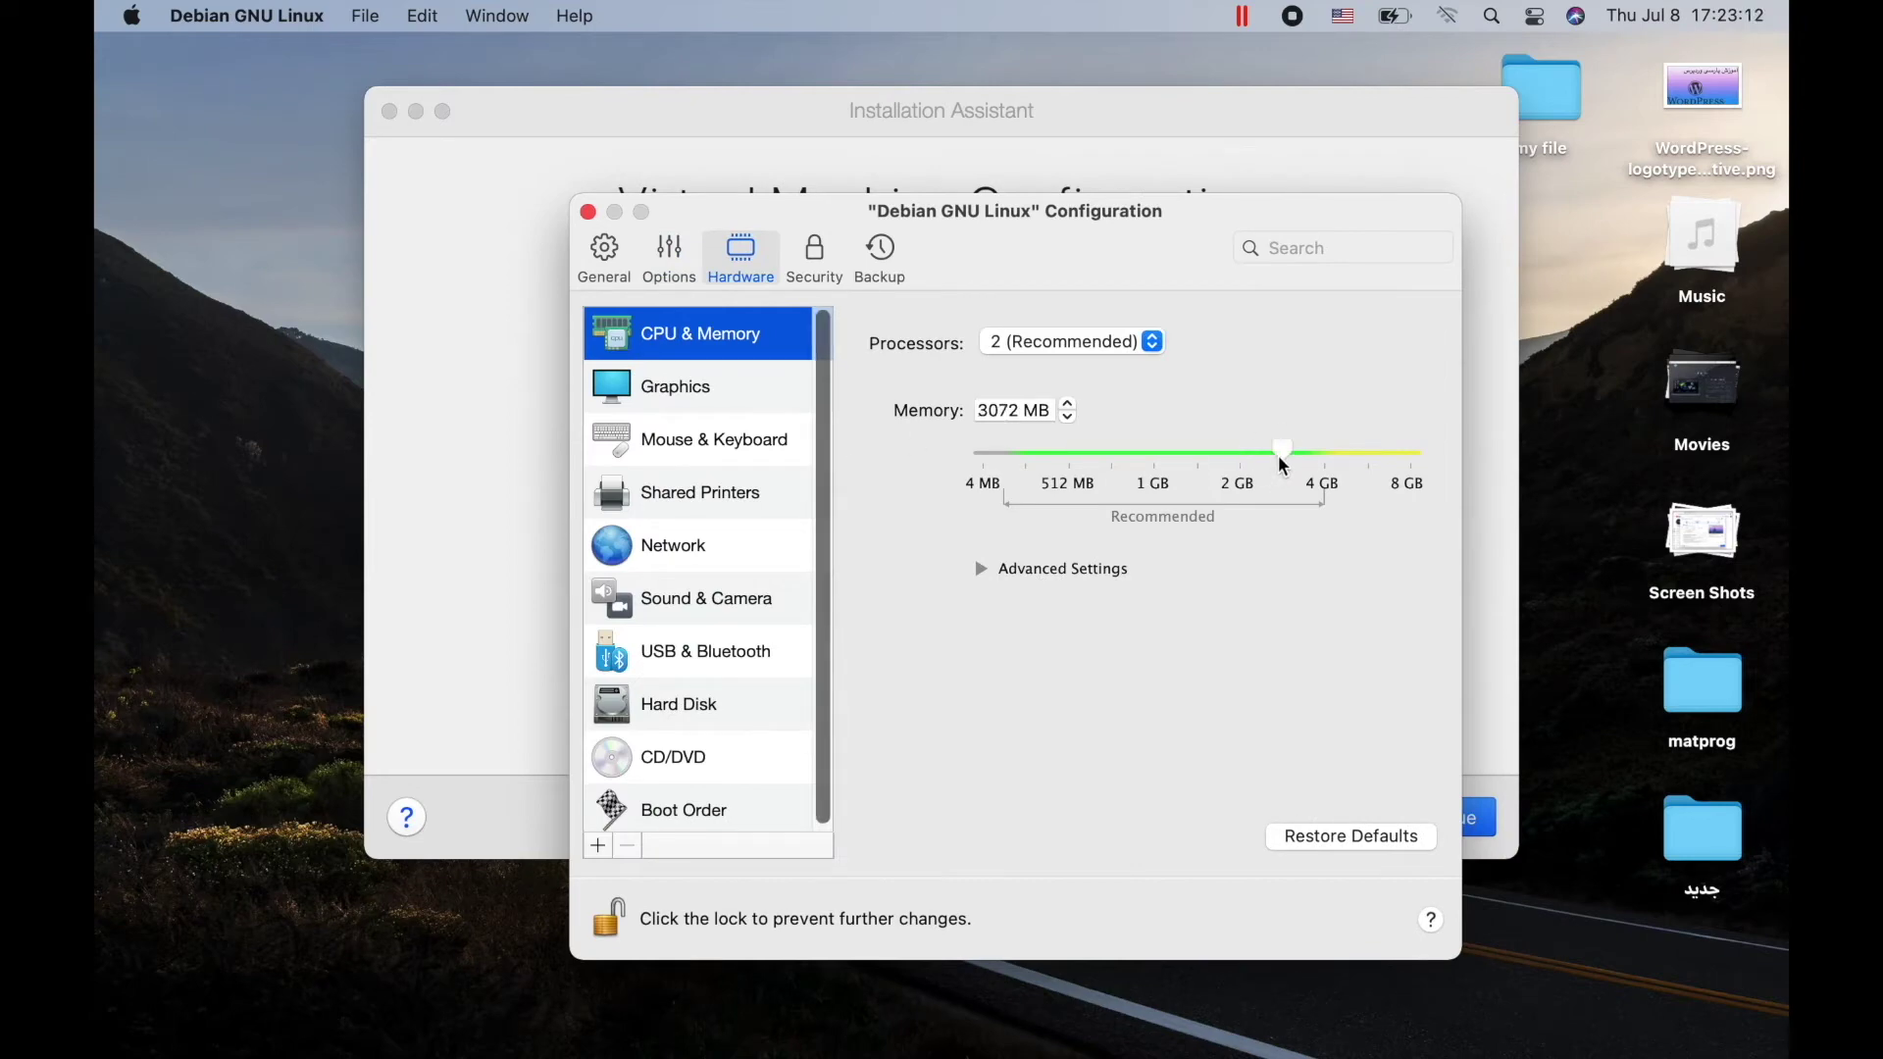
click(784, 385)
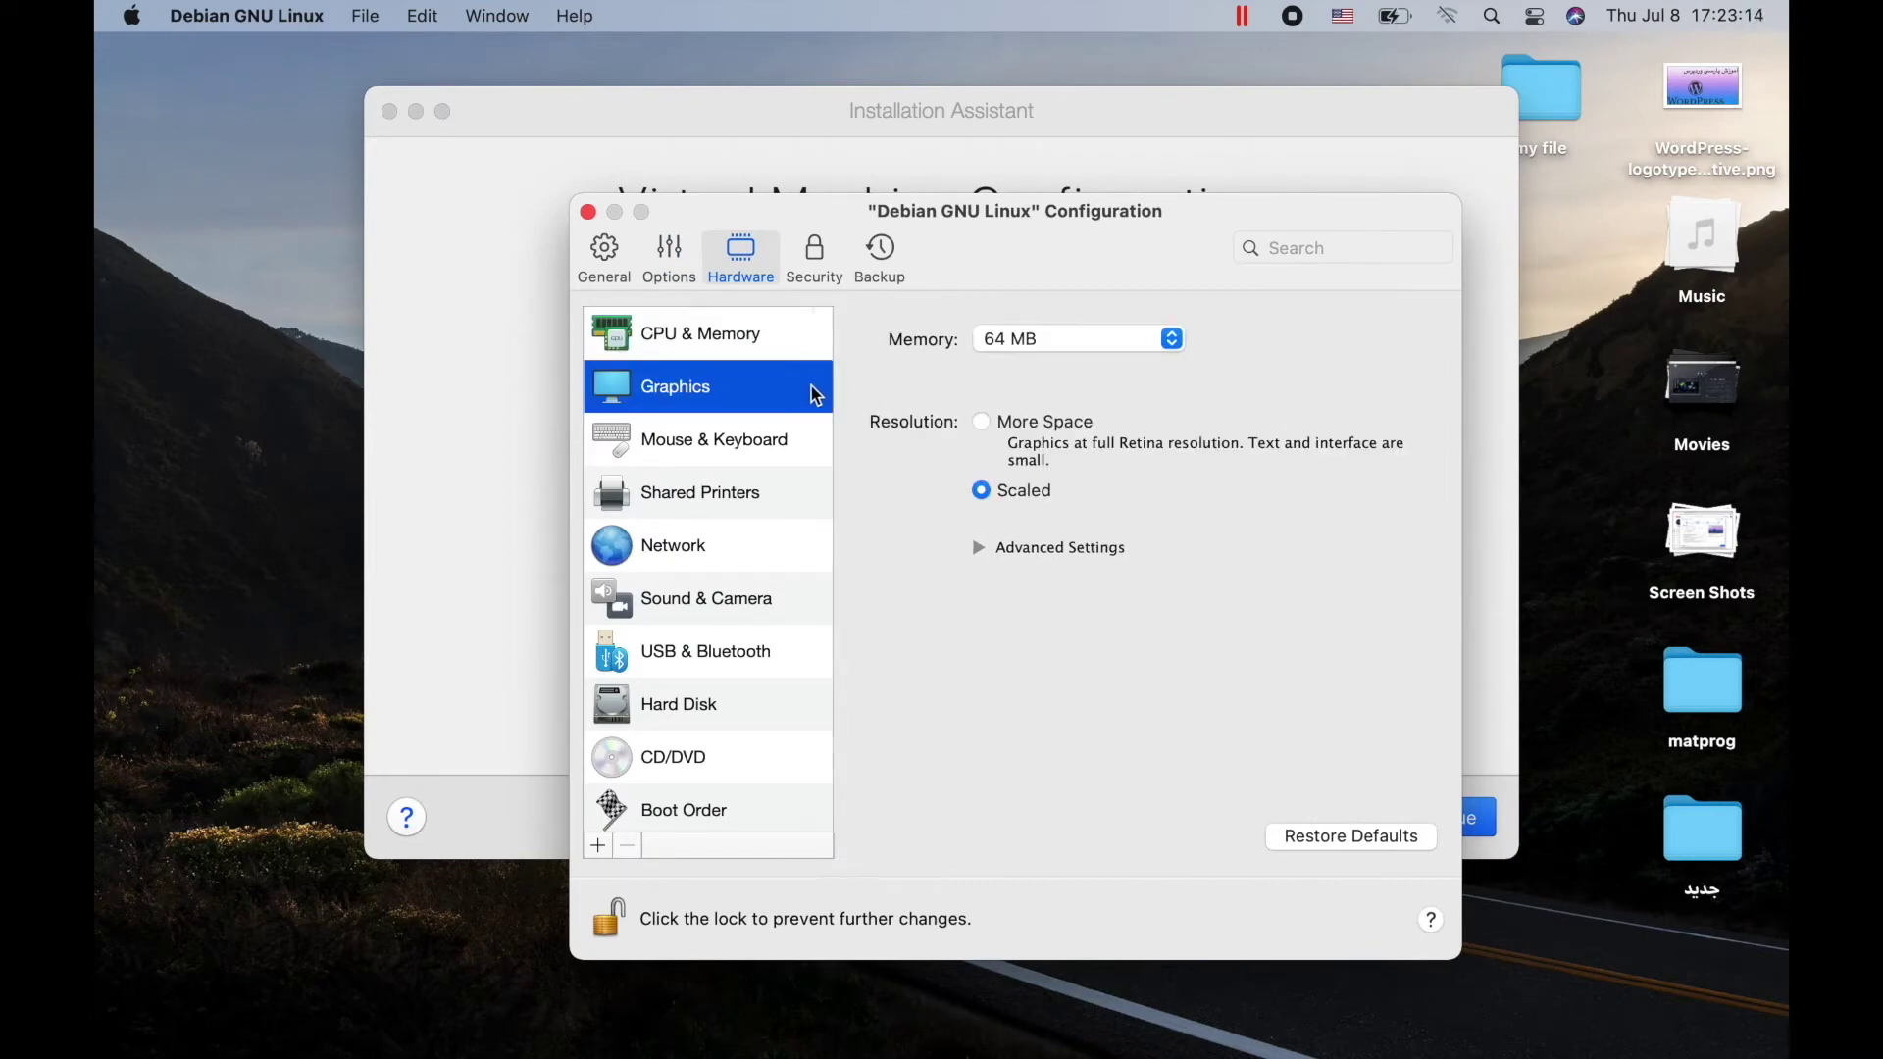
click(1031, 348)
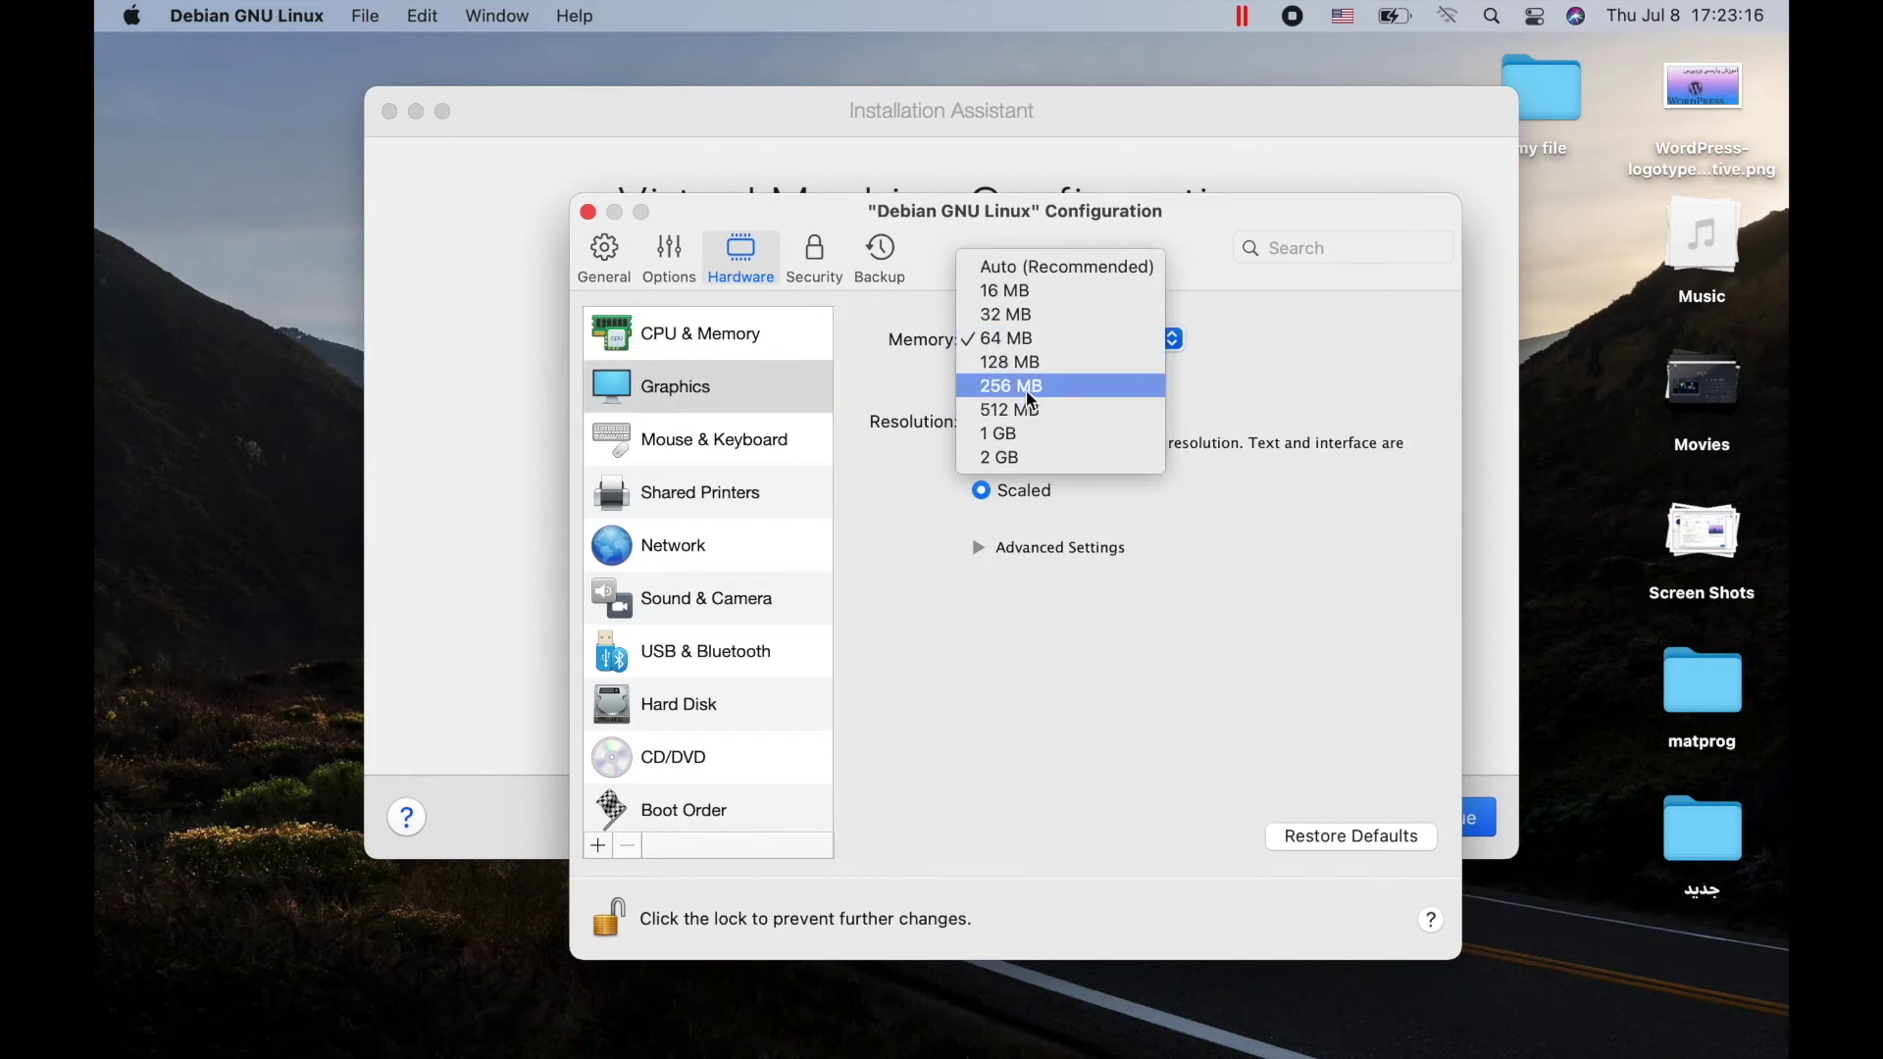
click(1029, 392)
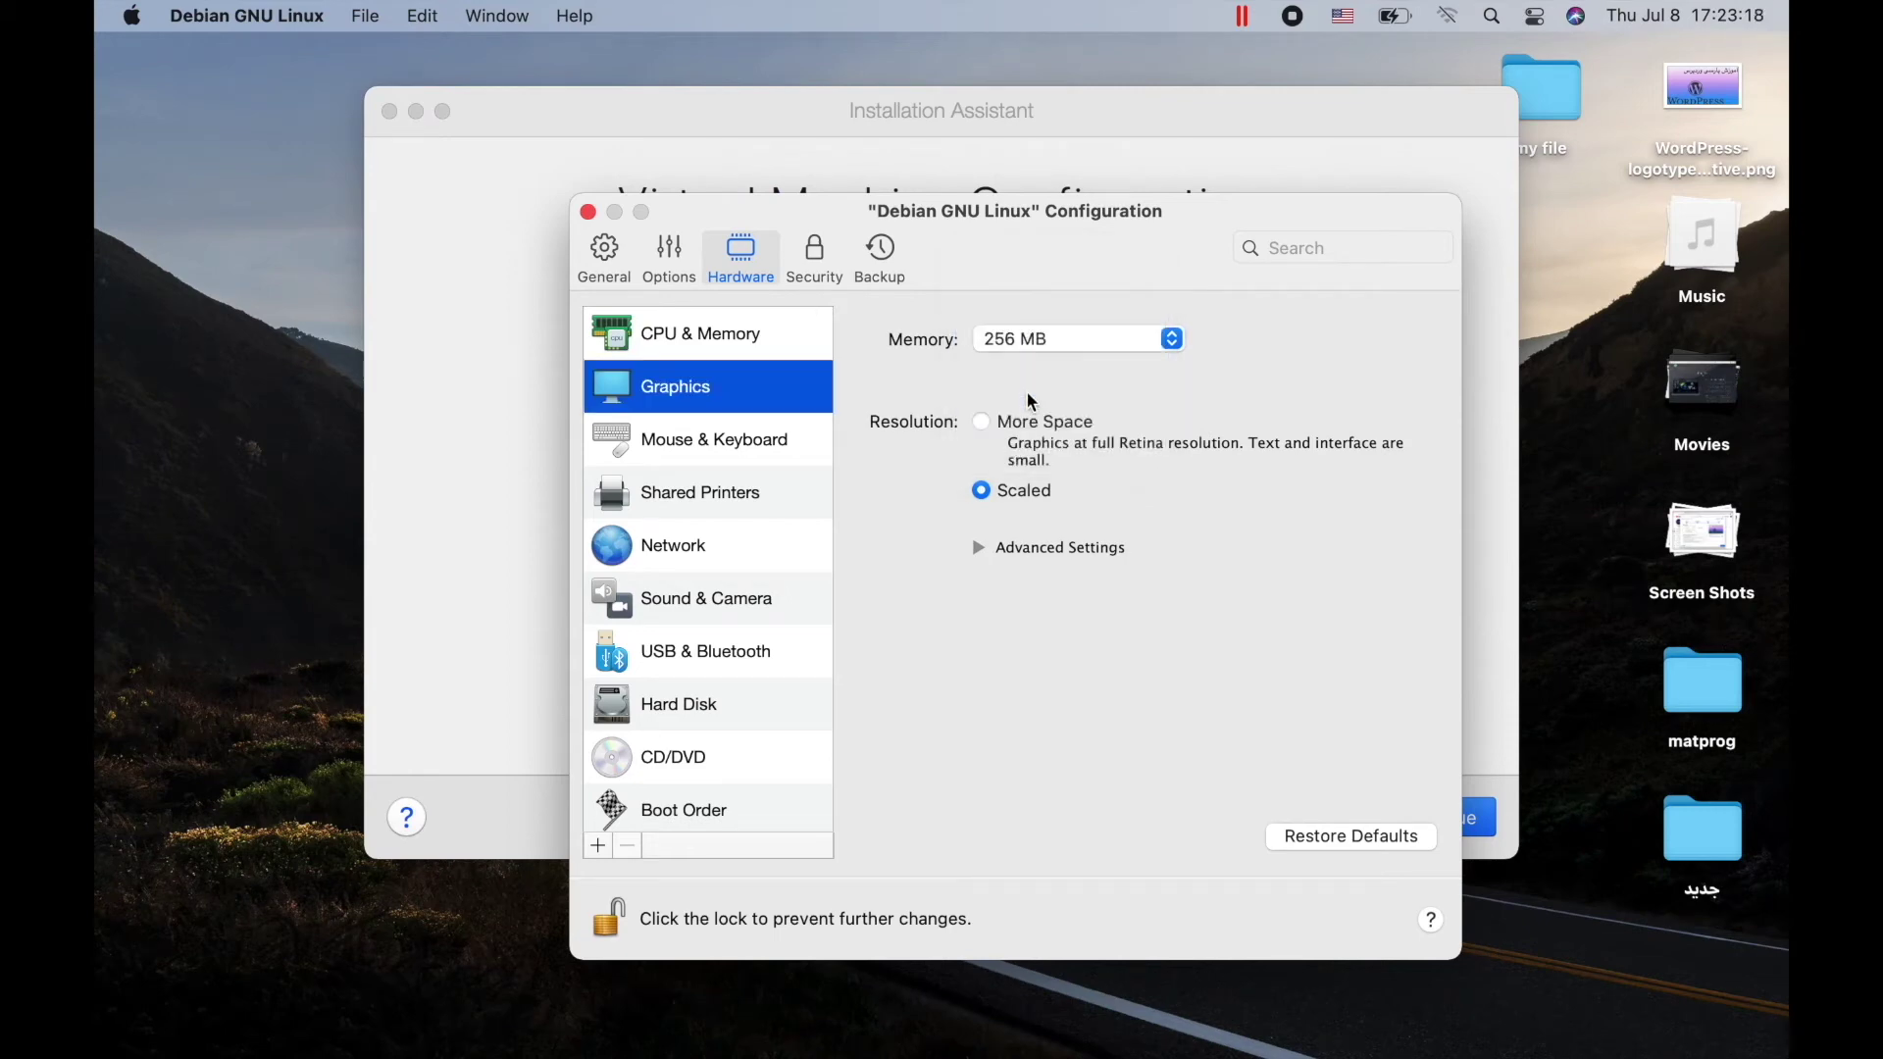
click(588, 214)
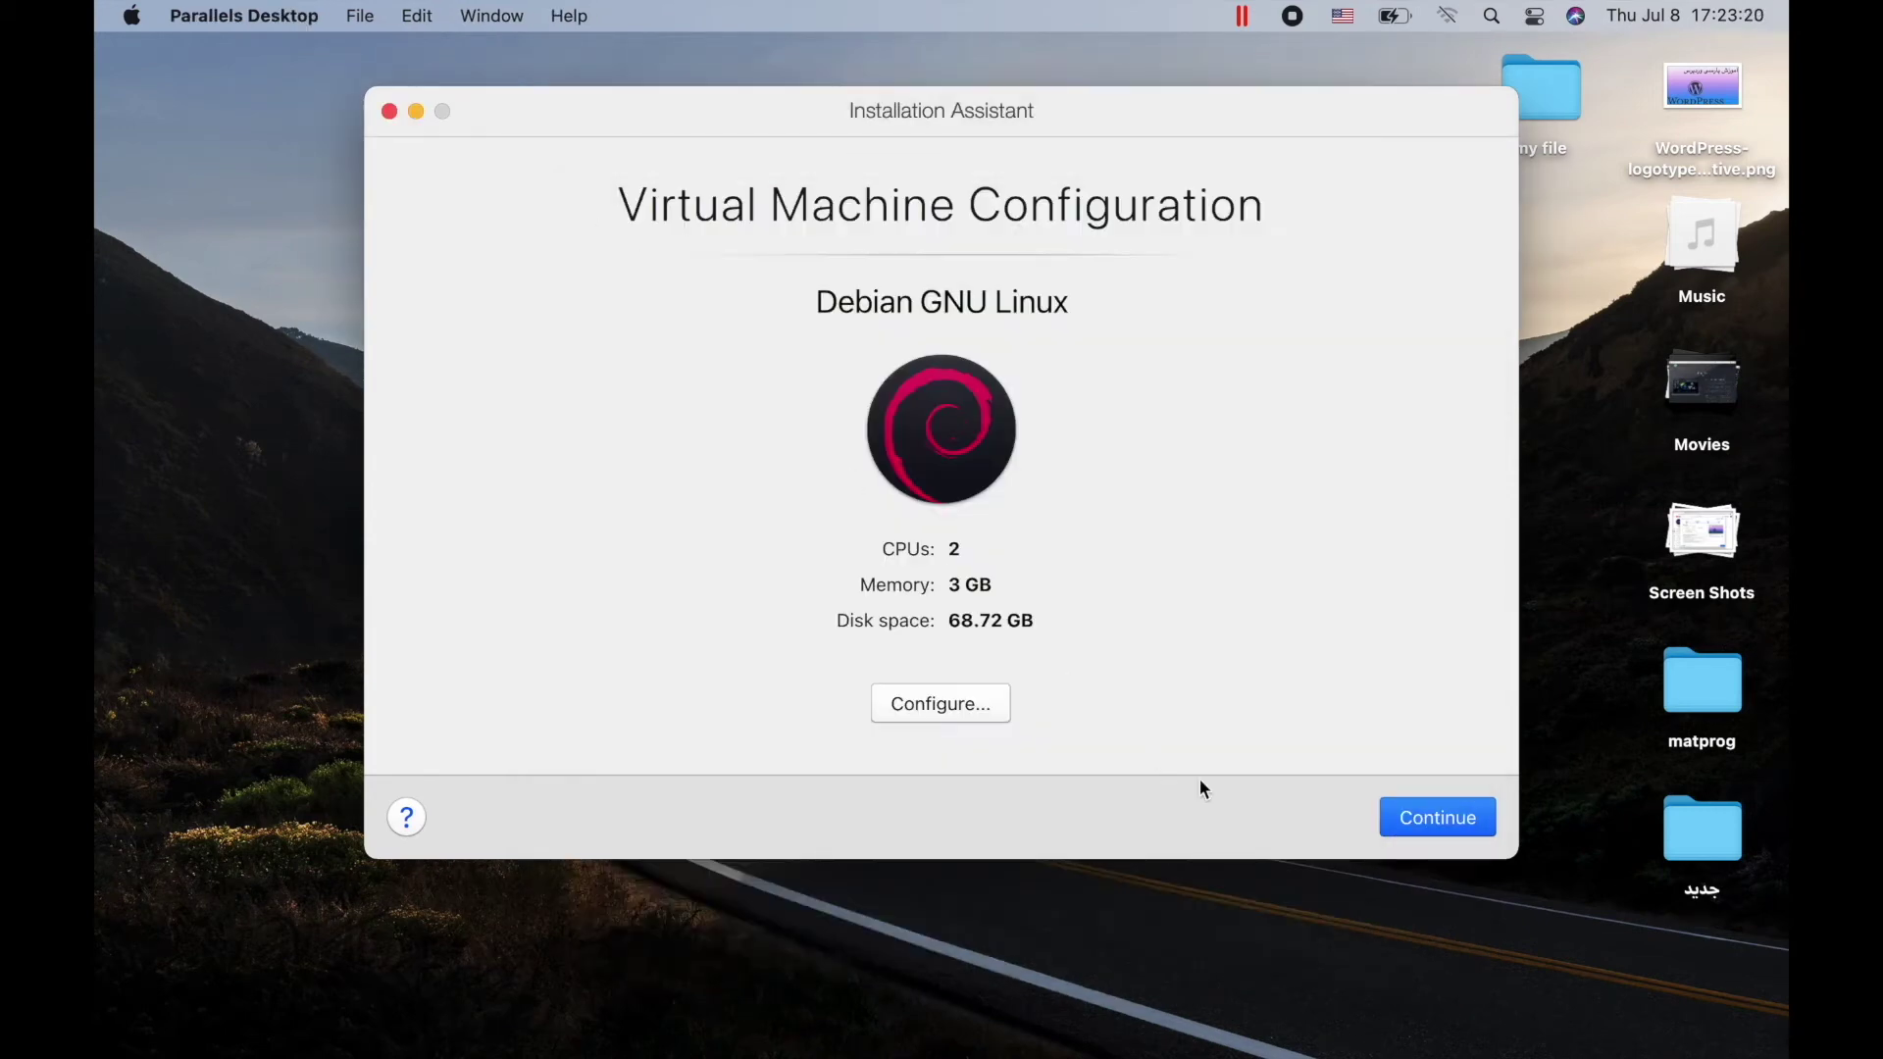
Start the VM, dismiss the network, camera and microphone alerts, boot Try / Install, and go full screen
click(1453, 815)
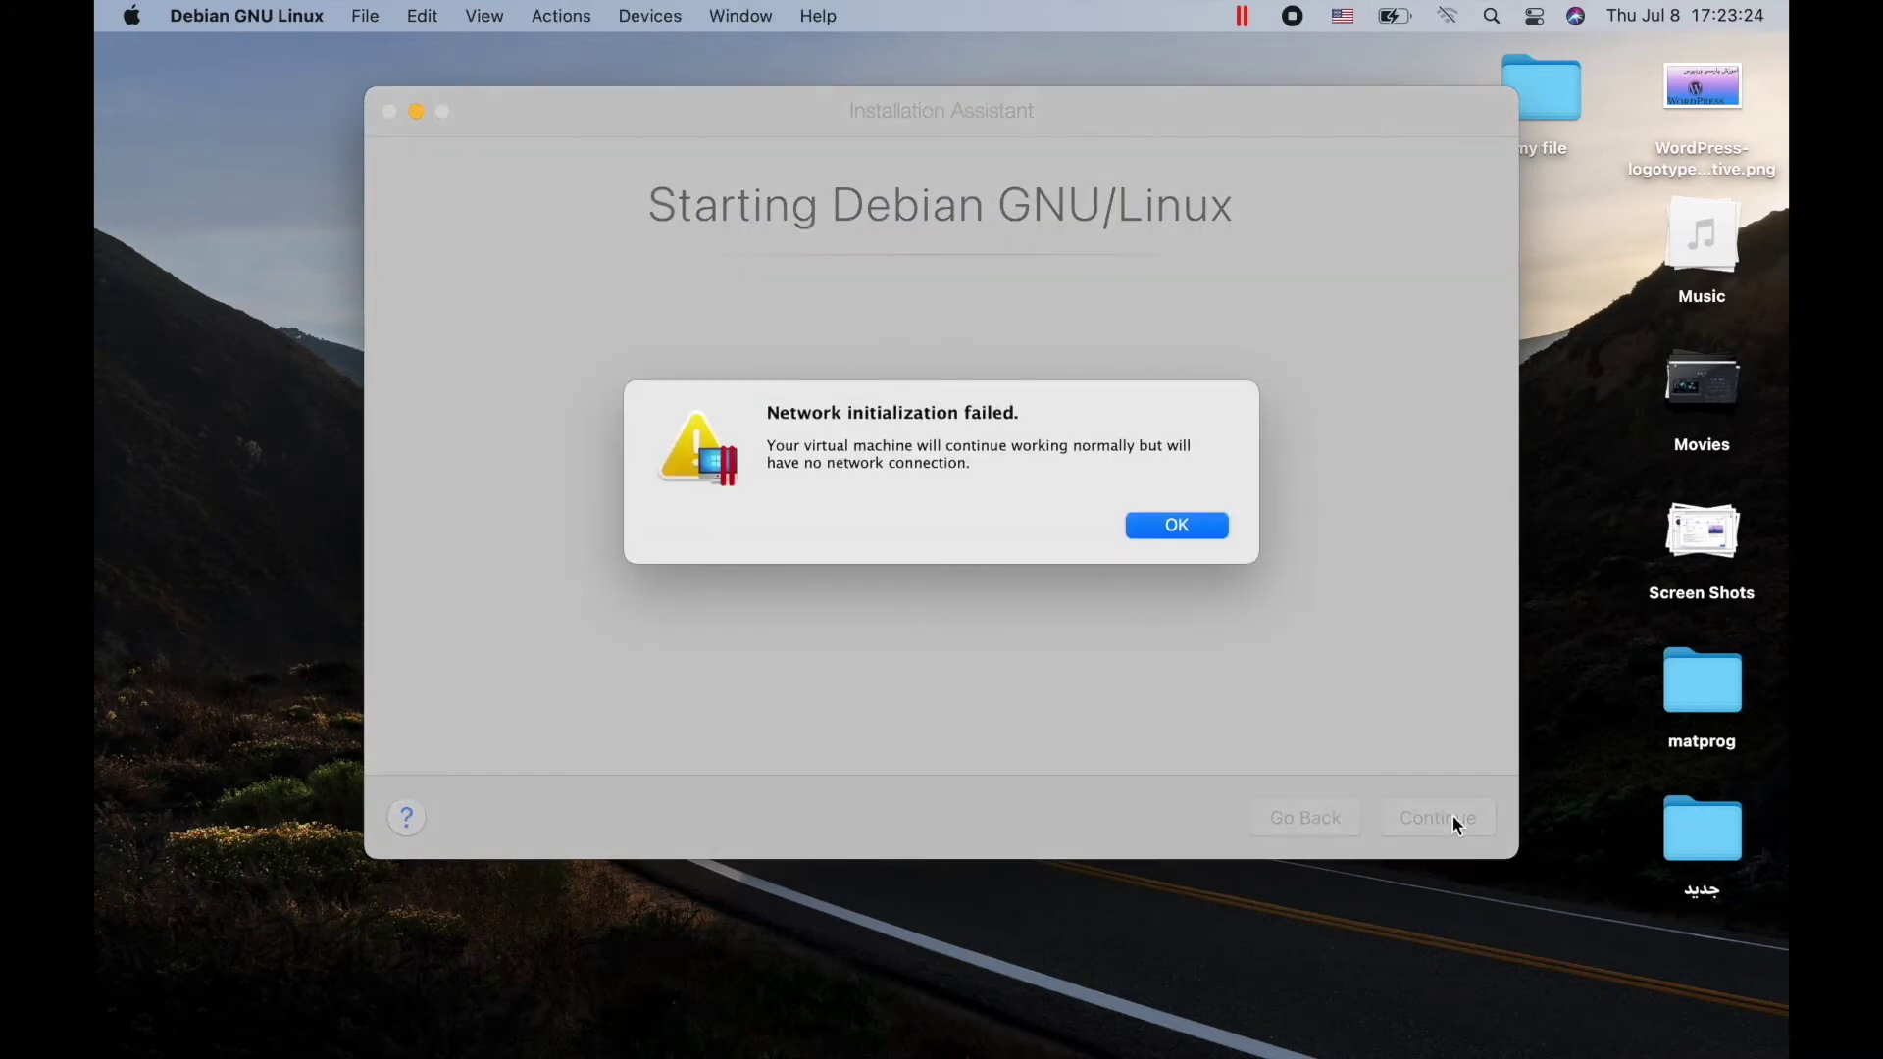
click(1145, 525)
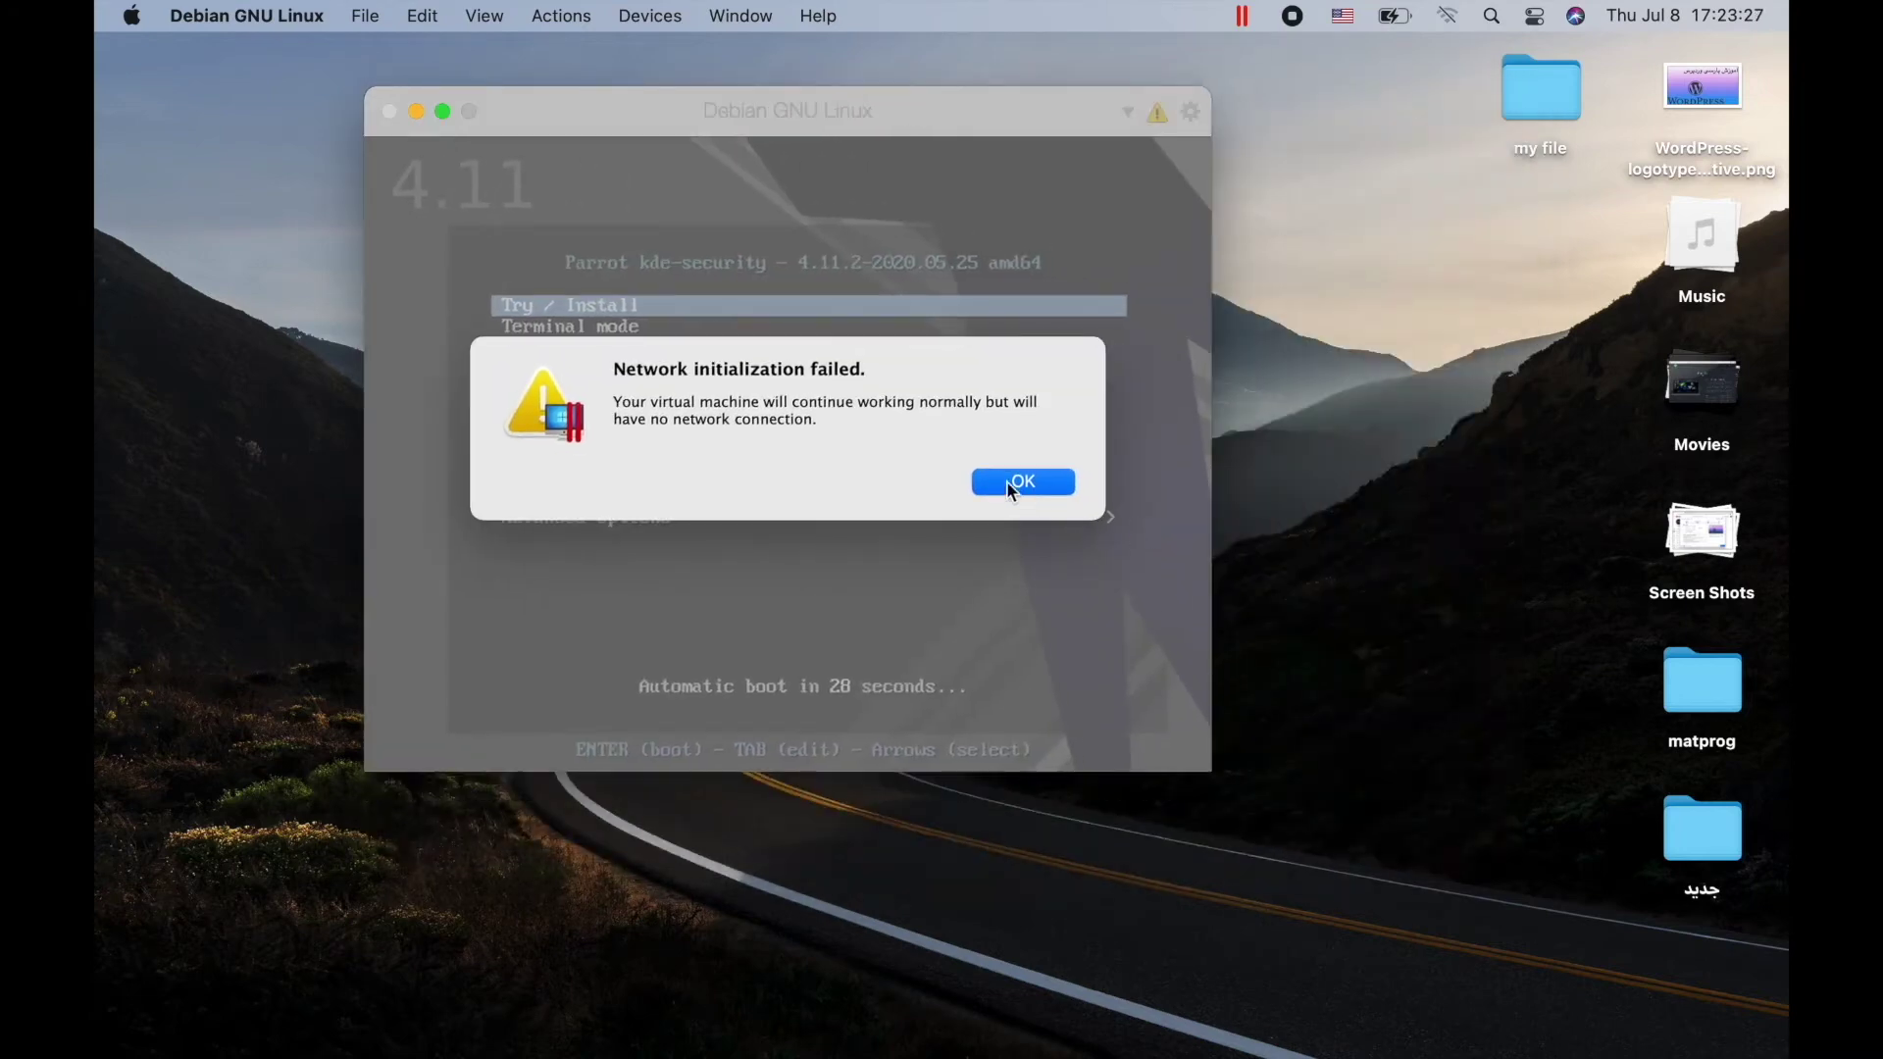
click(986, 476)
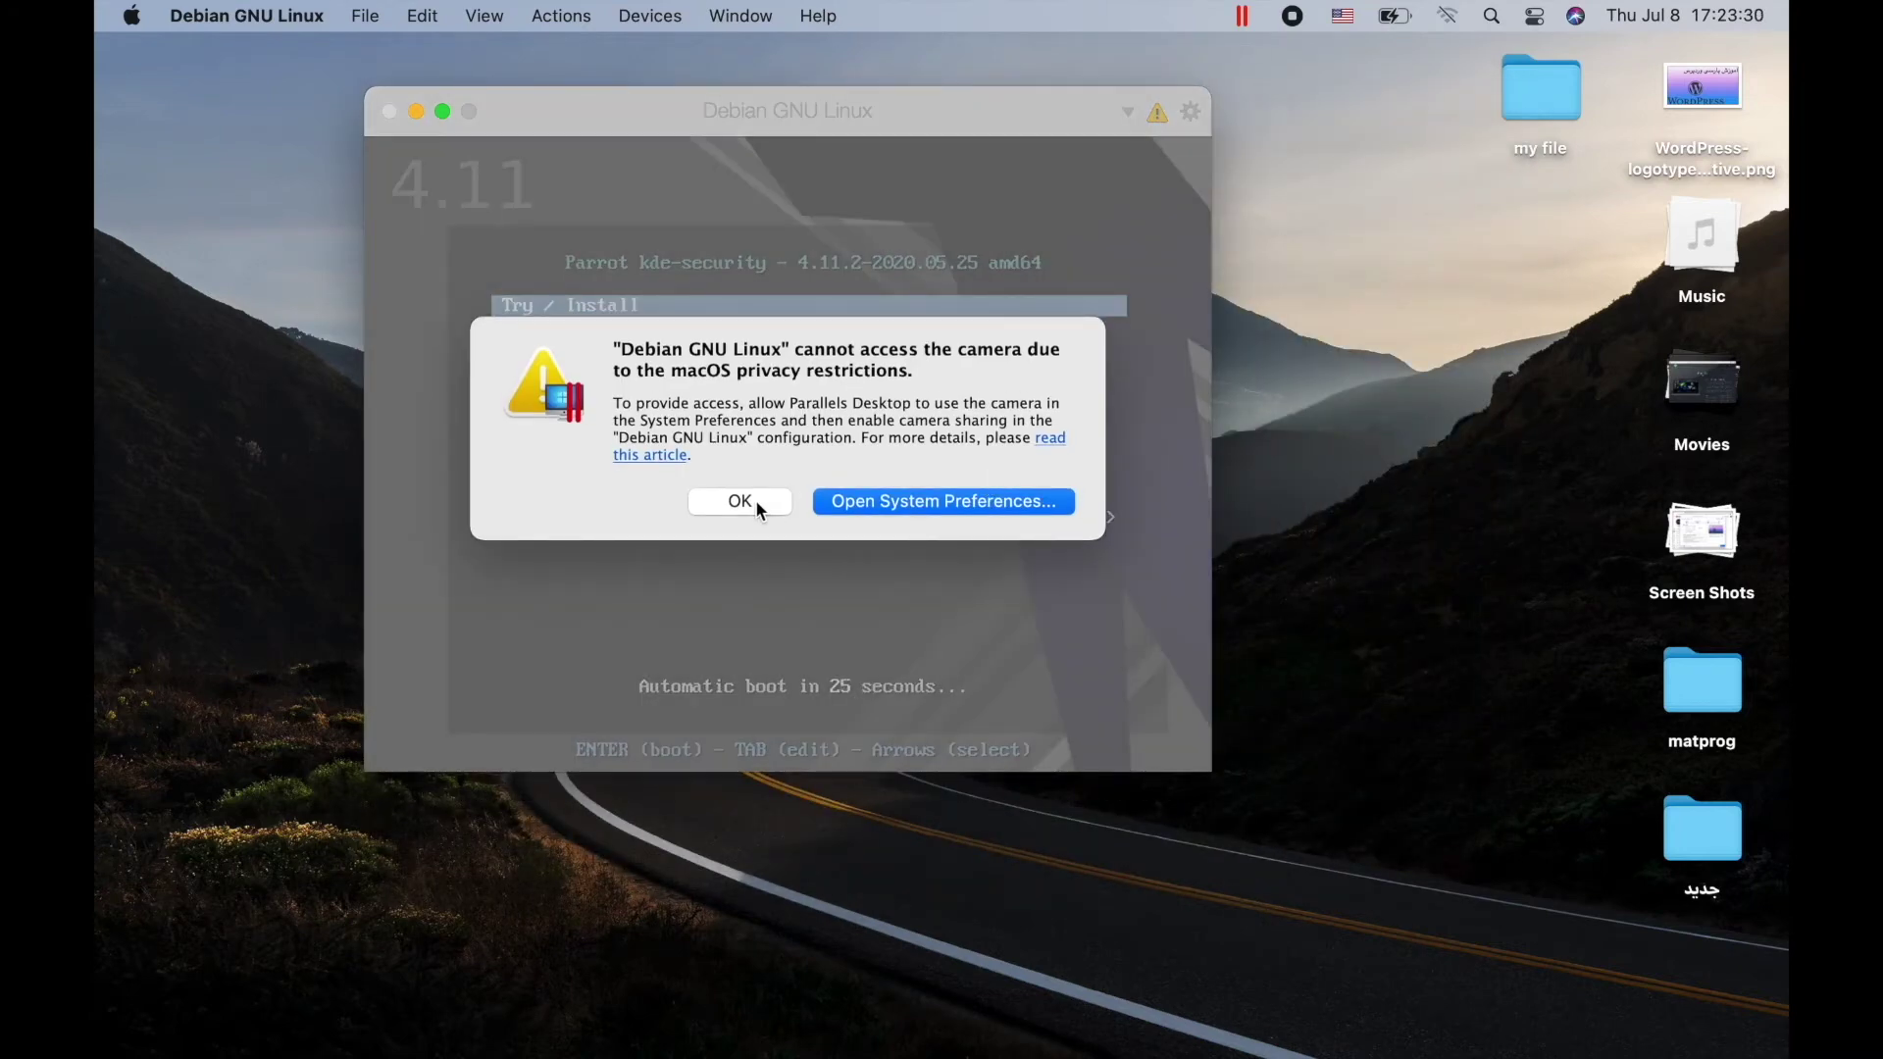
click(756, 500)
click(756, 501)
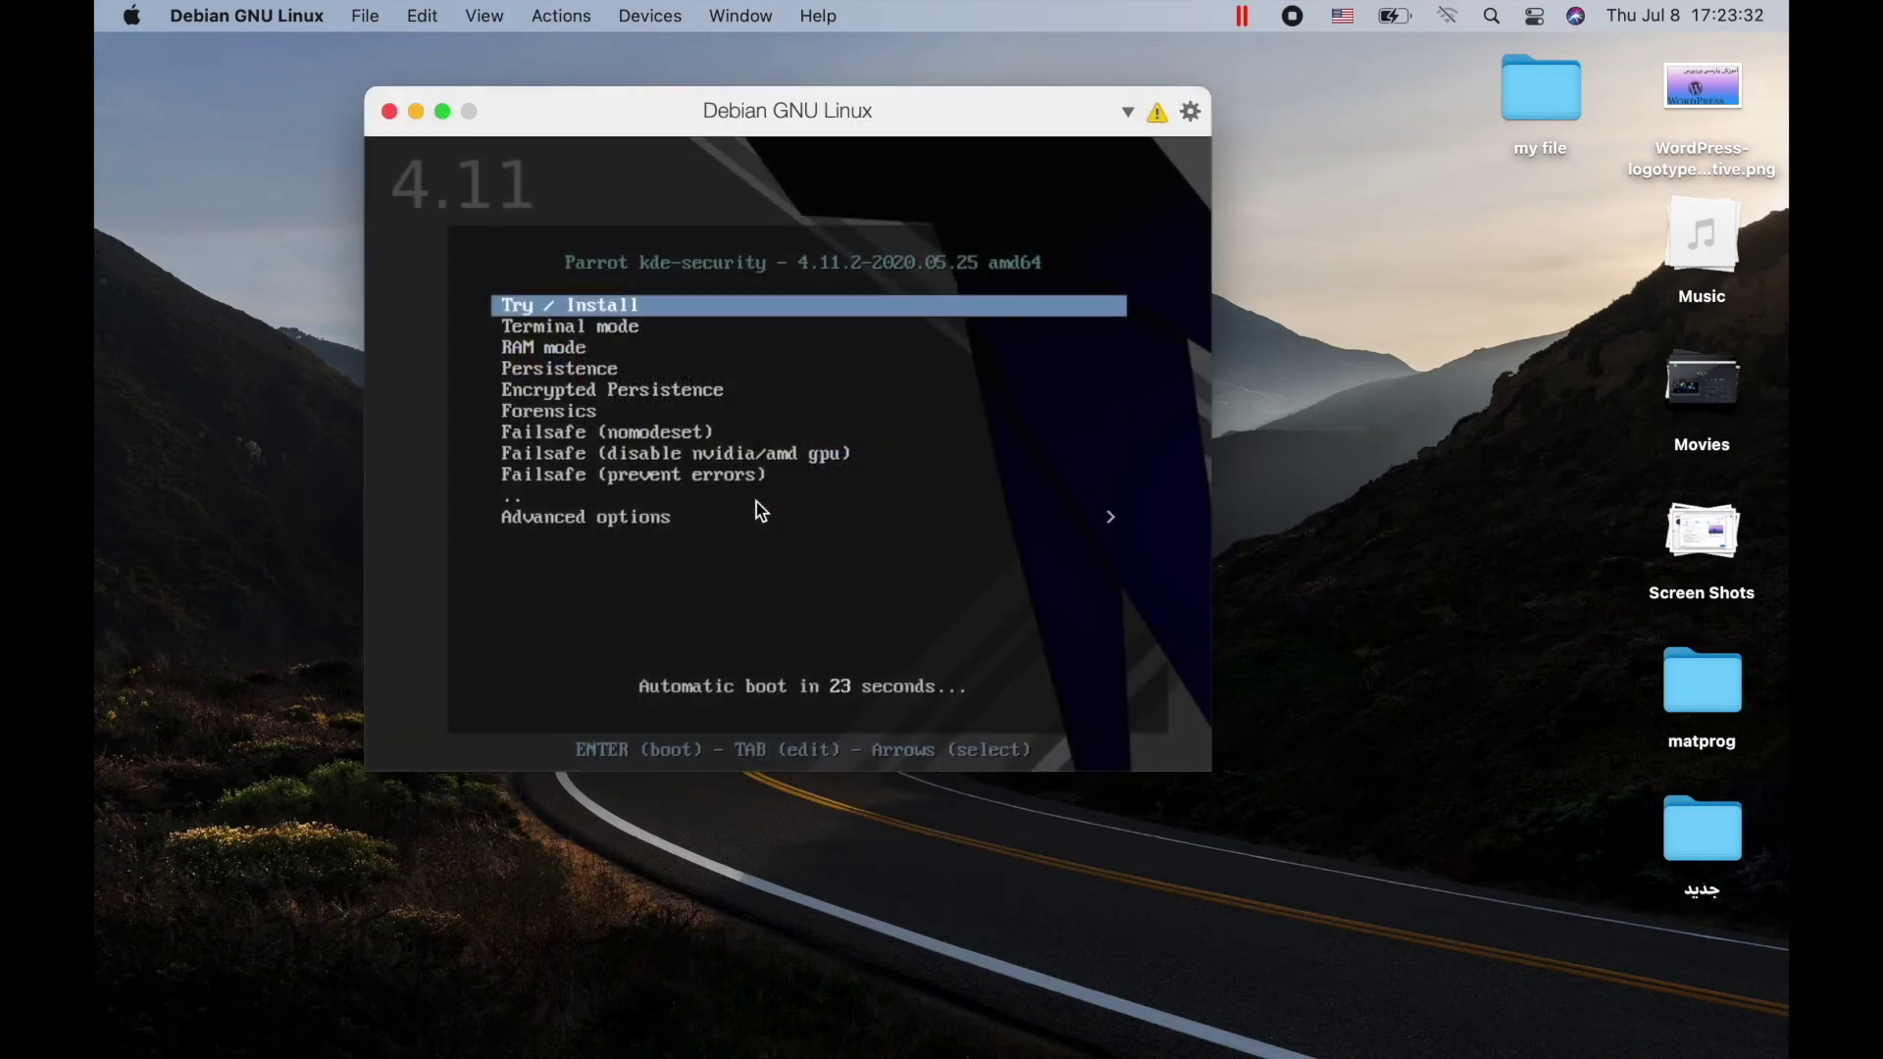
key(Return)
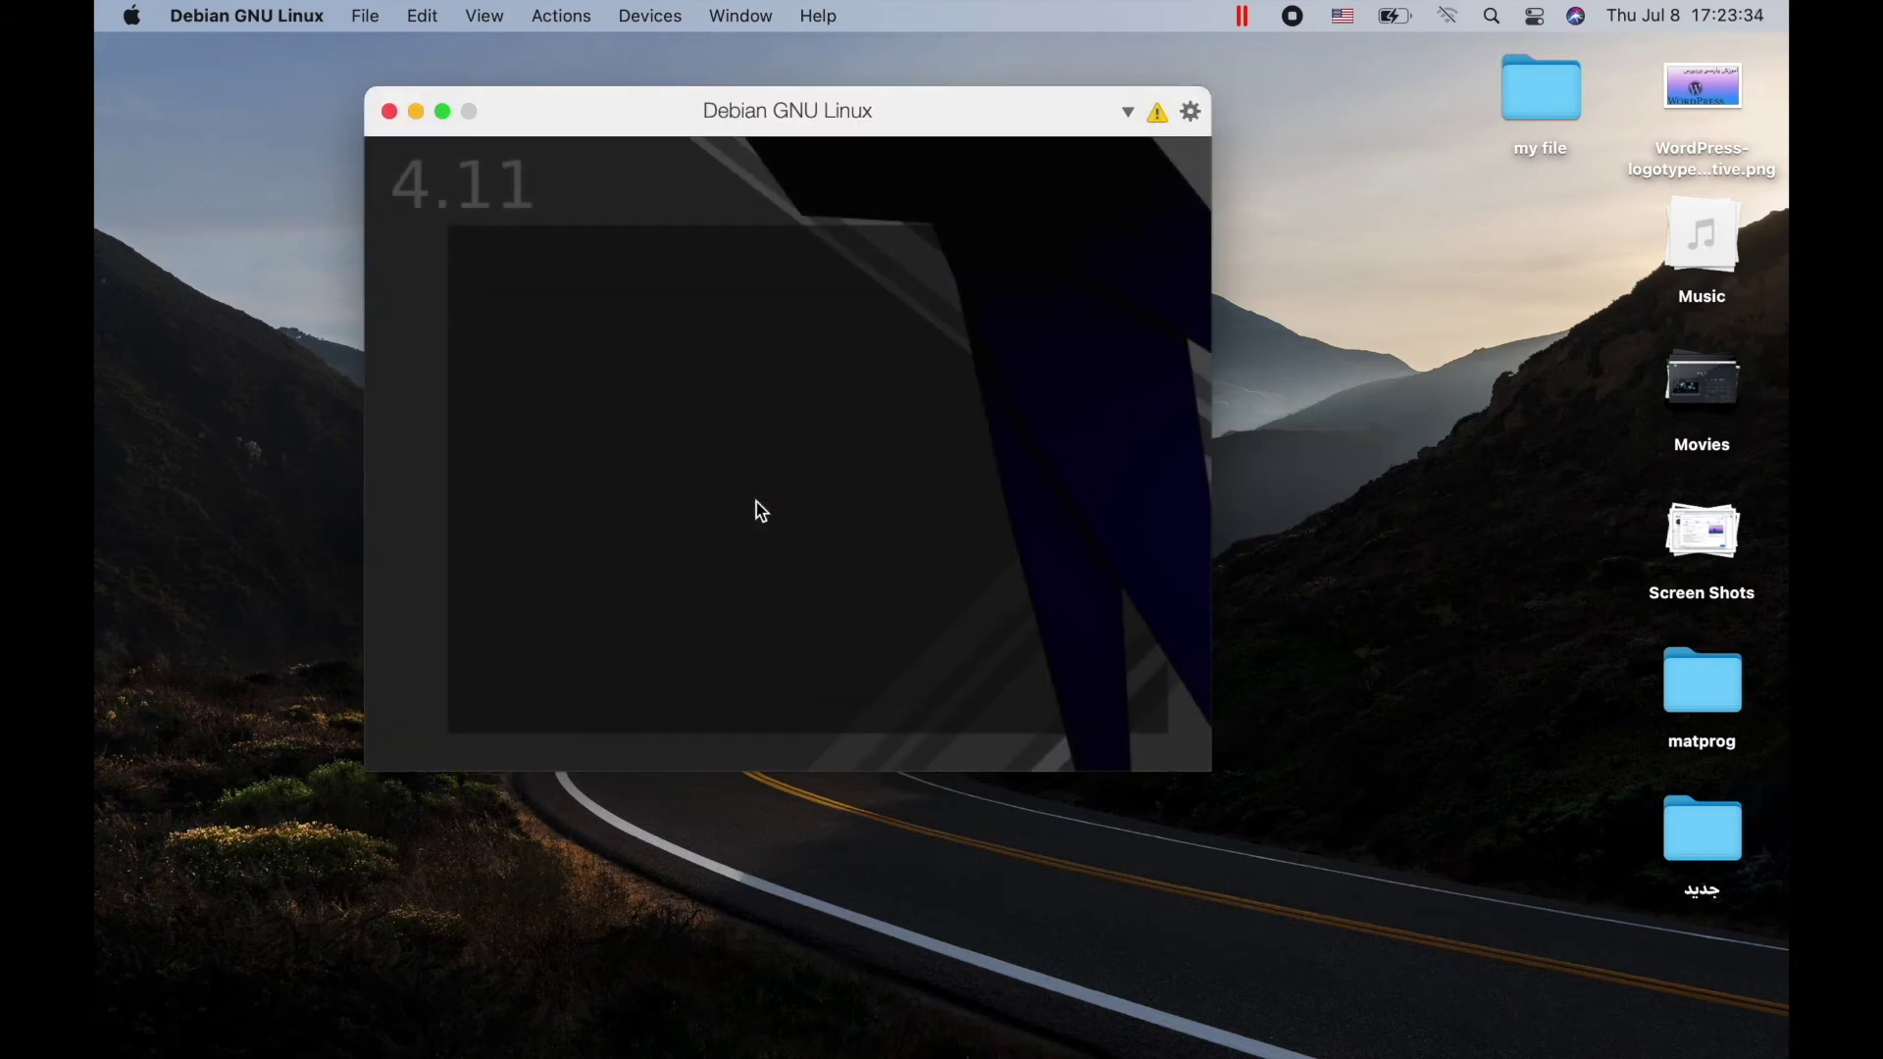
click(442, 111)
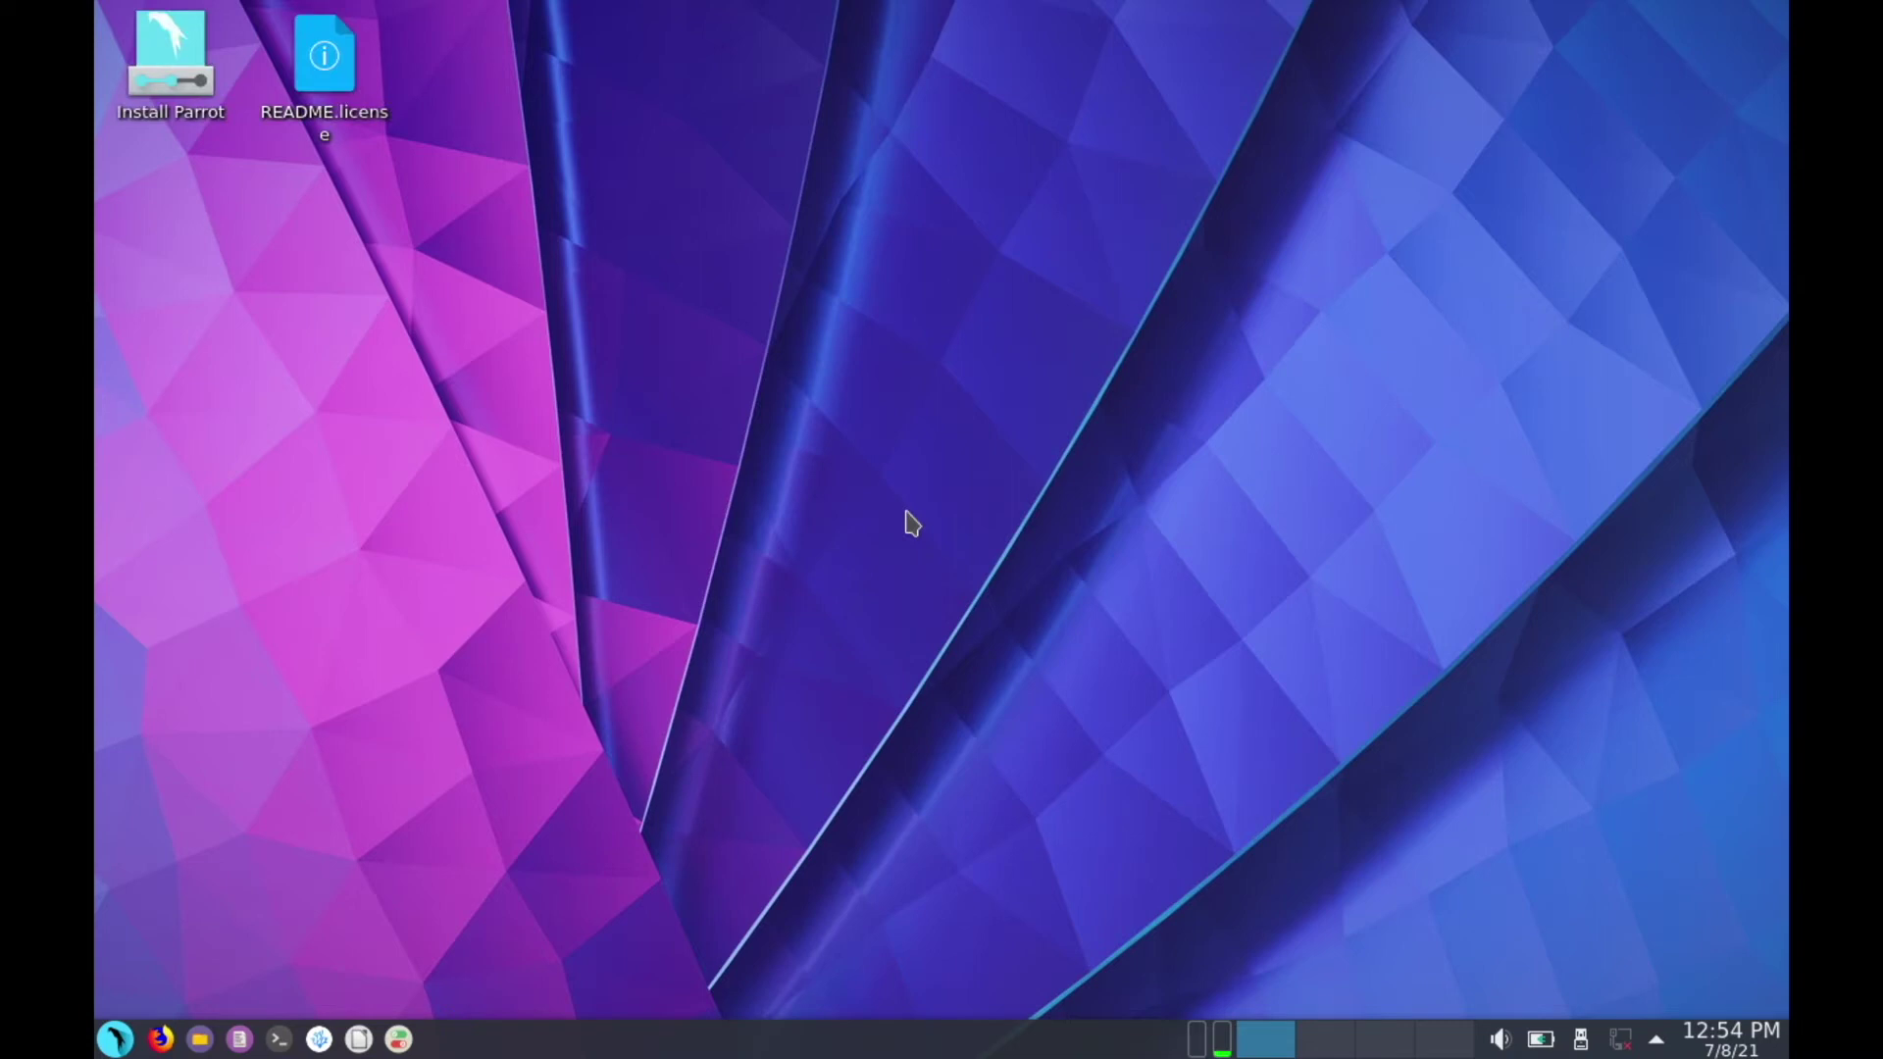
Run Install Parrot with American English, New York timezone and default keyboard, erasing the whole disk
click(176, 61)
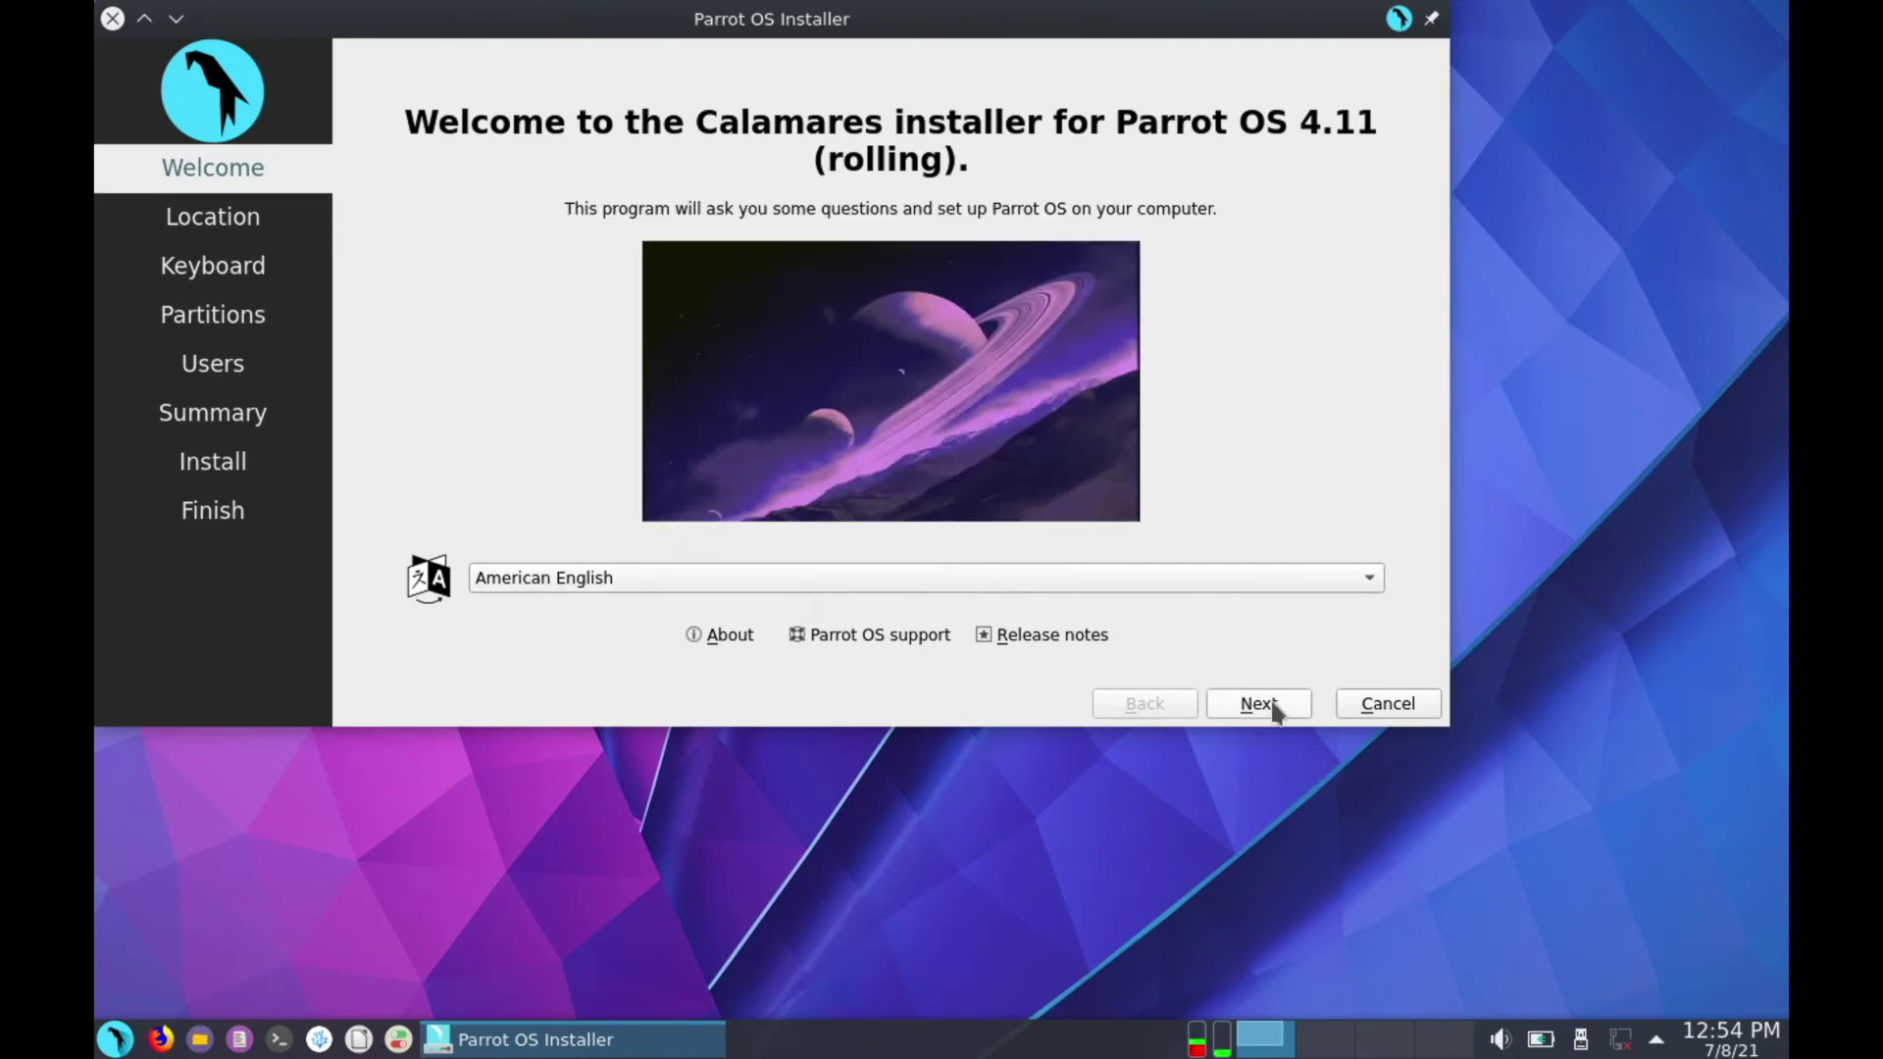
click(1259, 704)
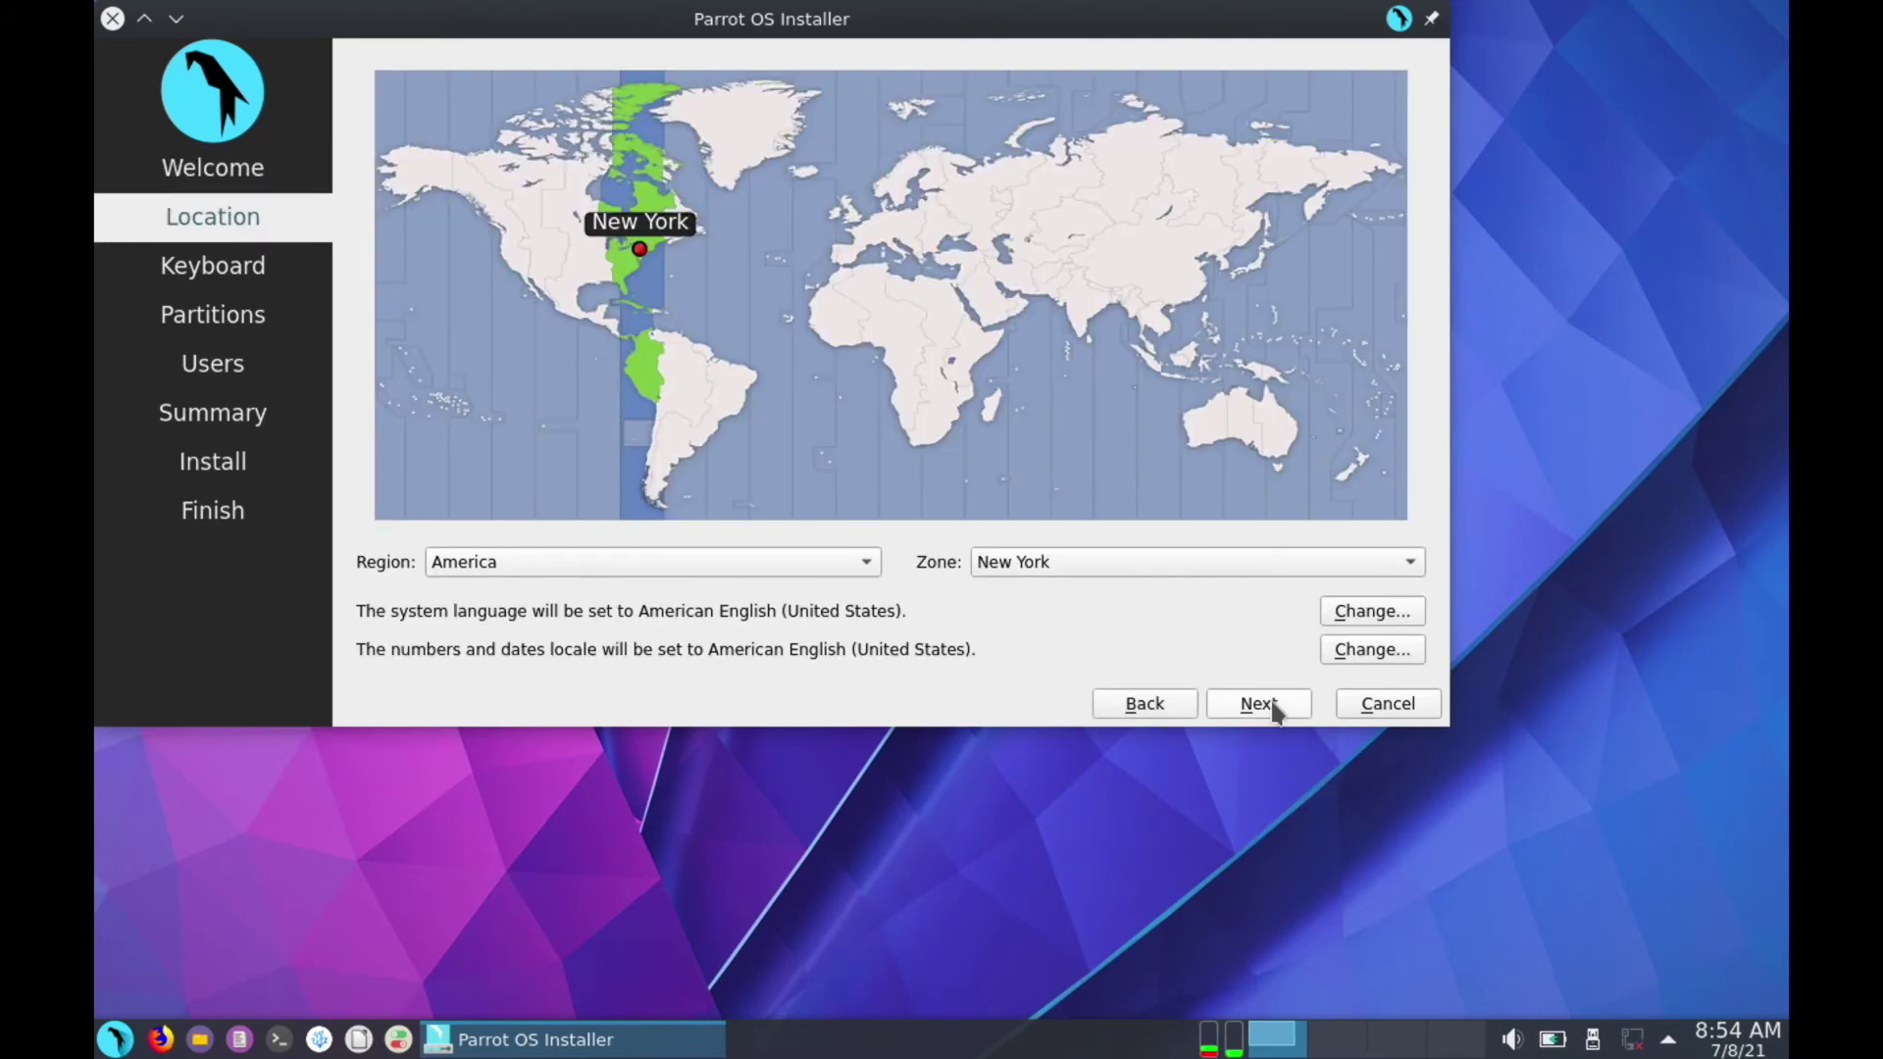
click(1274, 706)
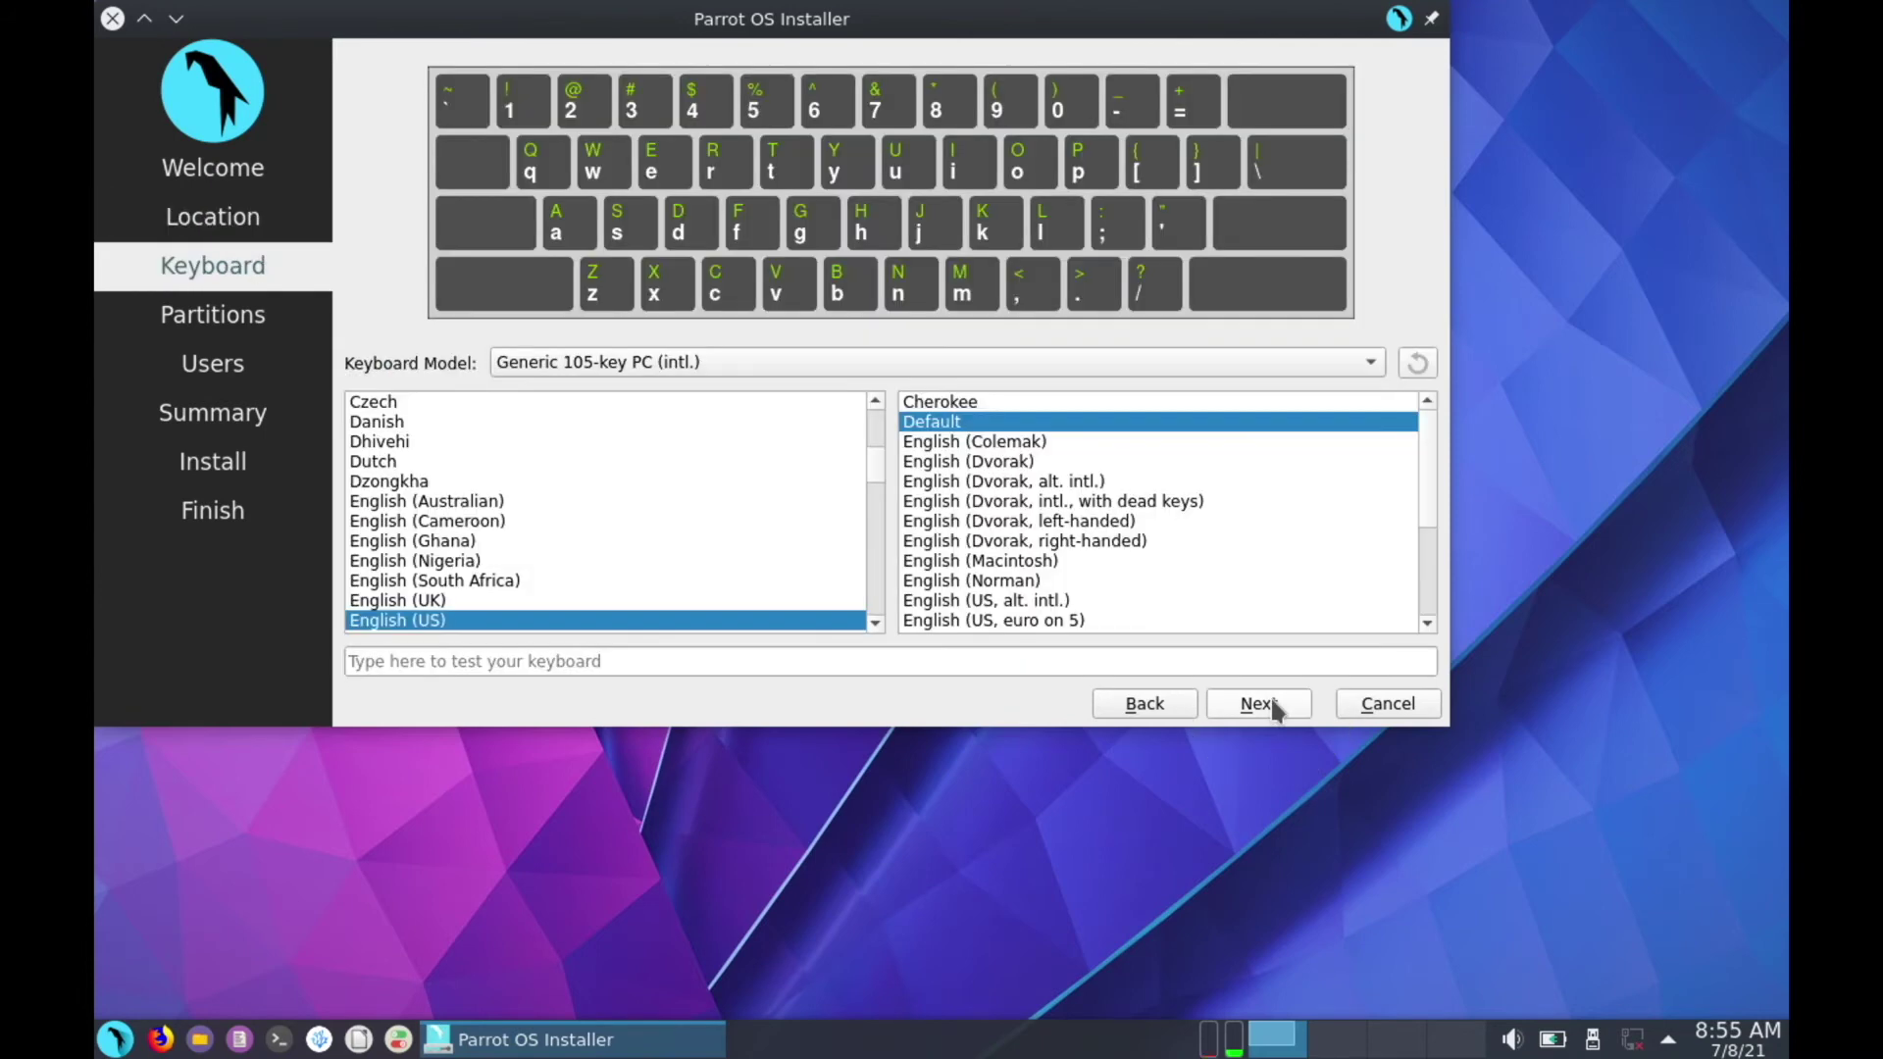
click(1274, 706)
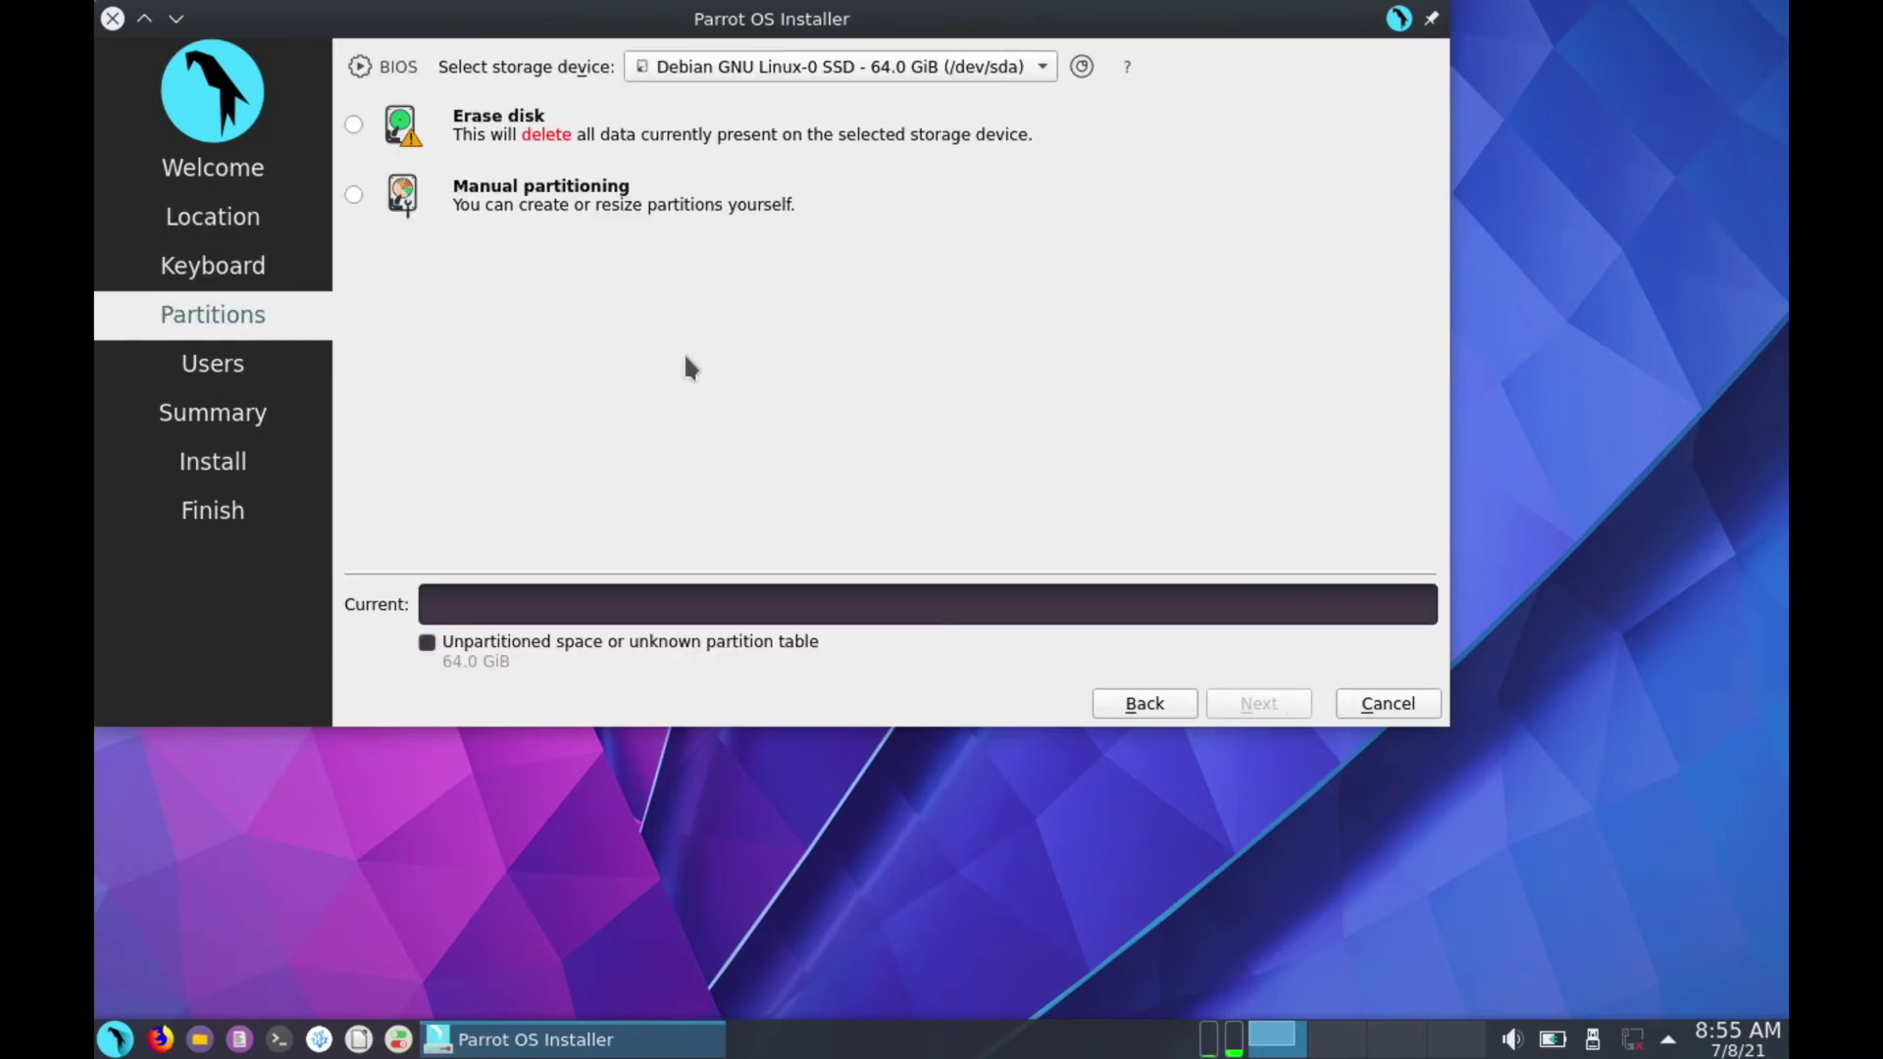
click(353, 123)
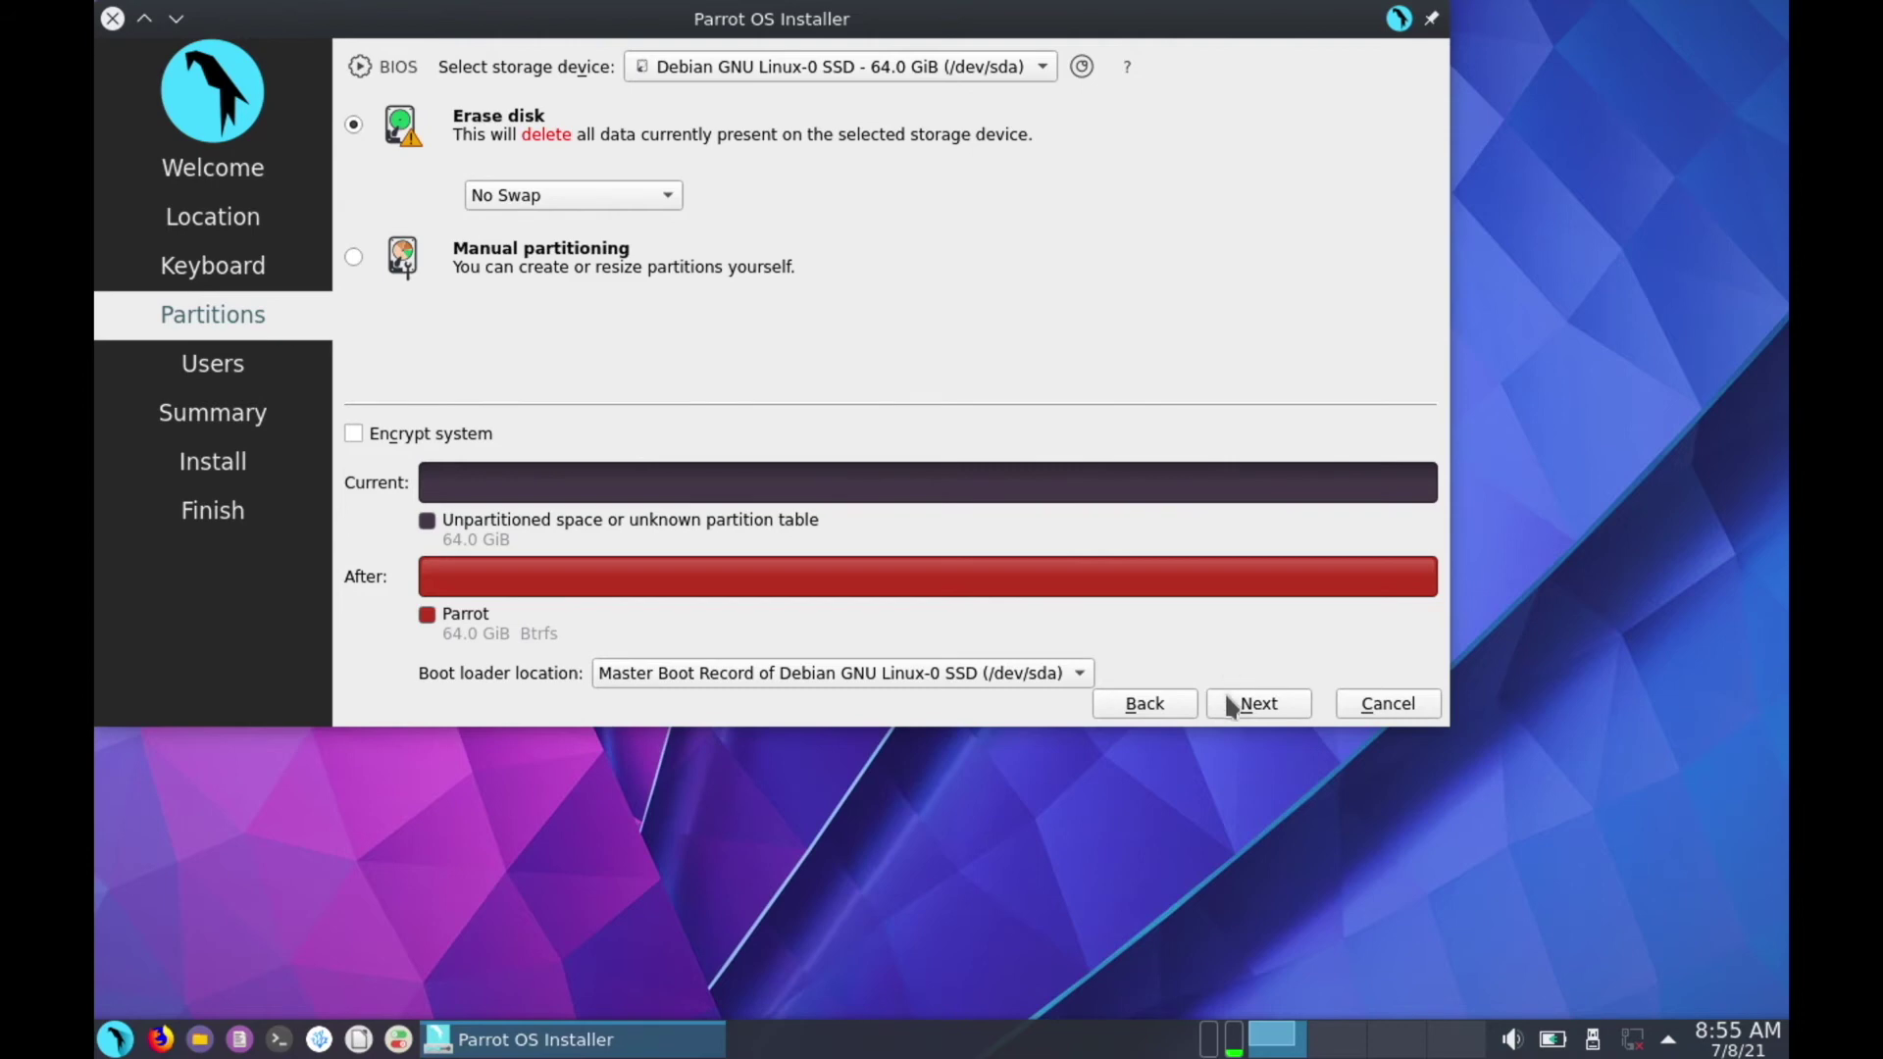
click(1253, 720)
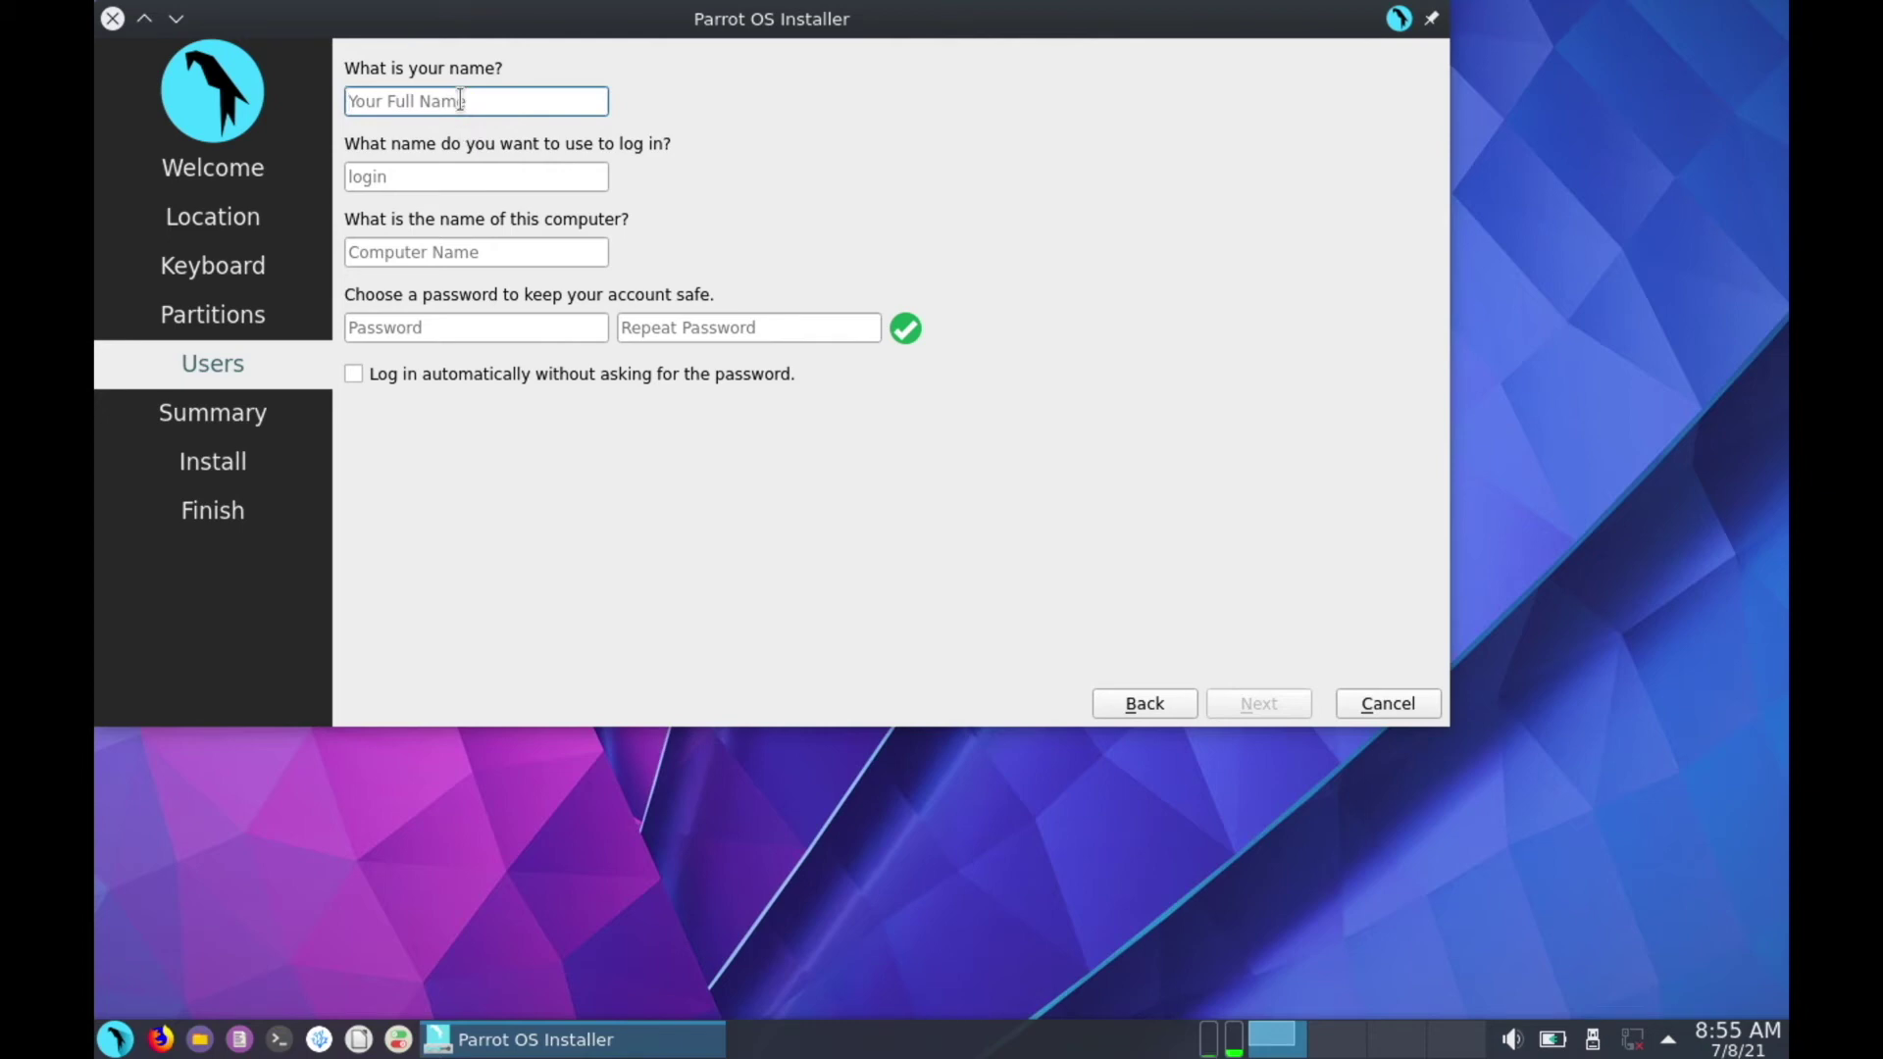
Enter the user's full name and replace the computer name with the same short name
text(yasin)
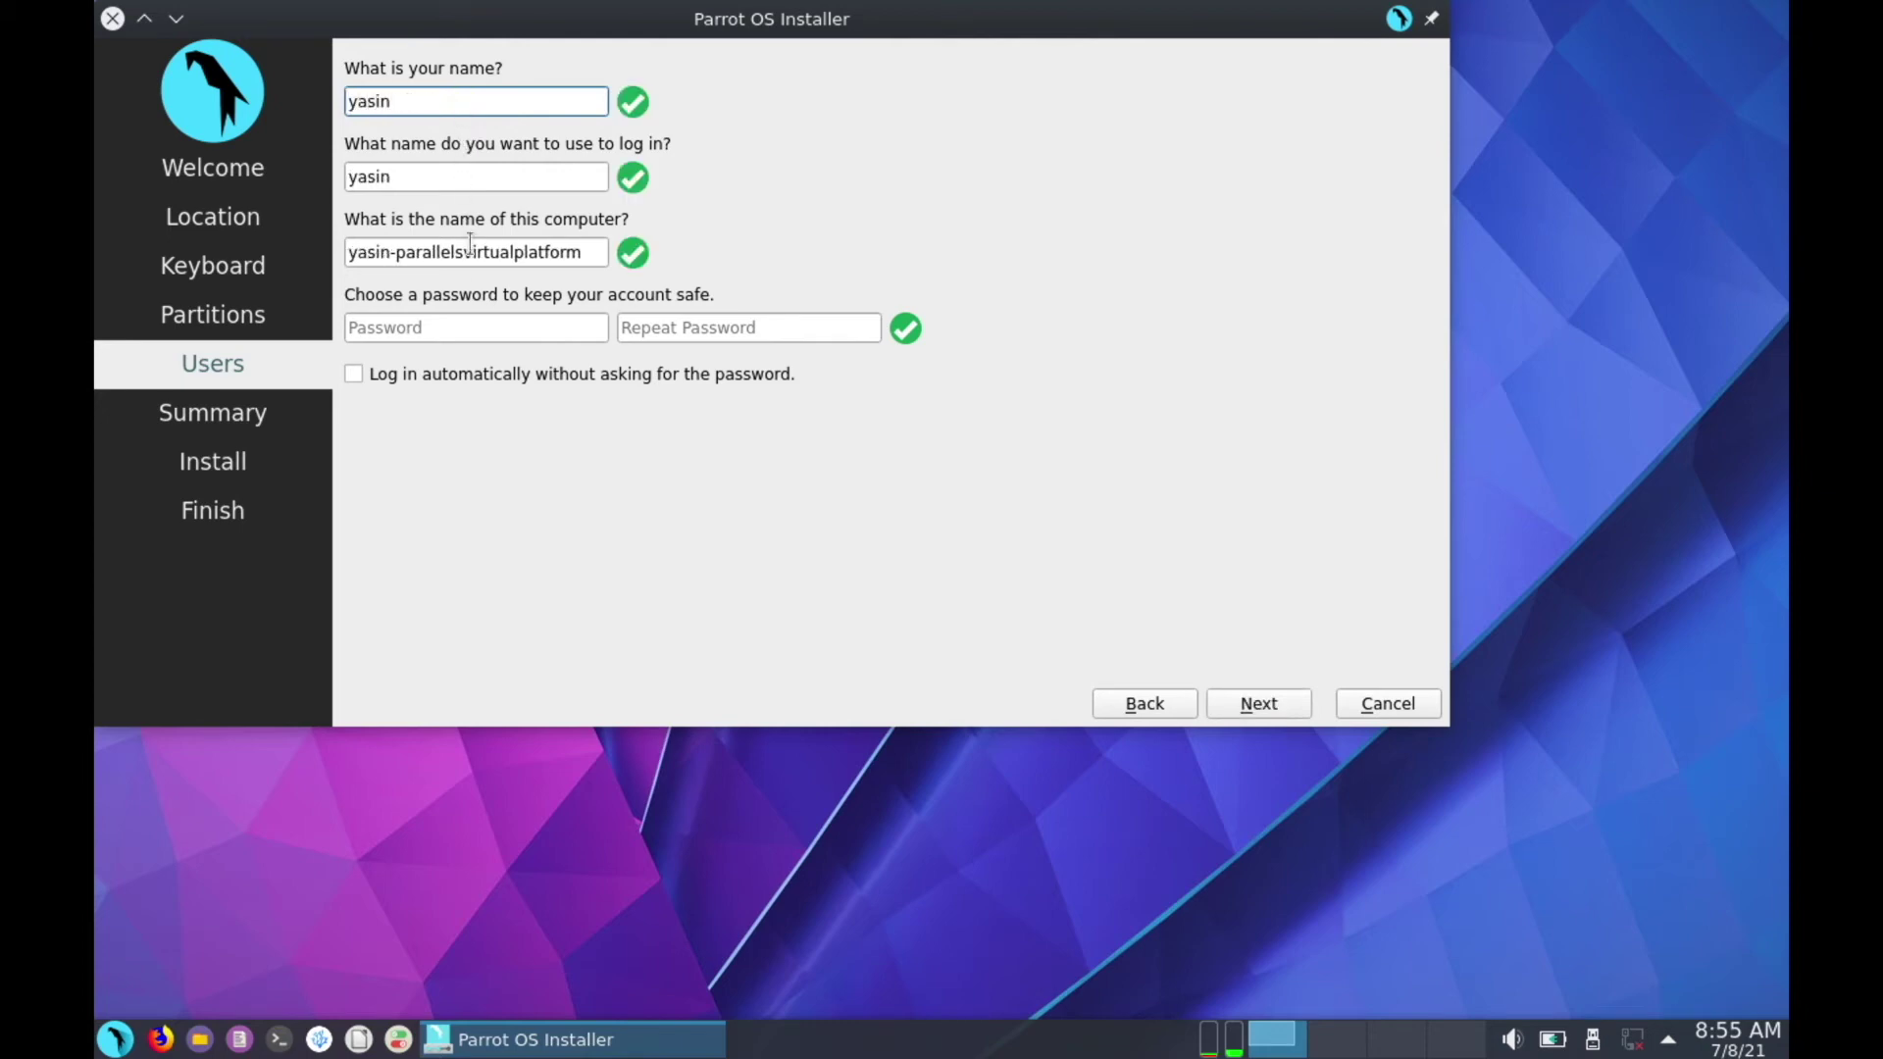
double_click(530, 247)
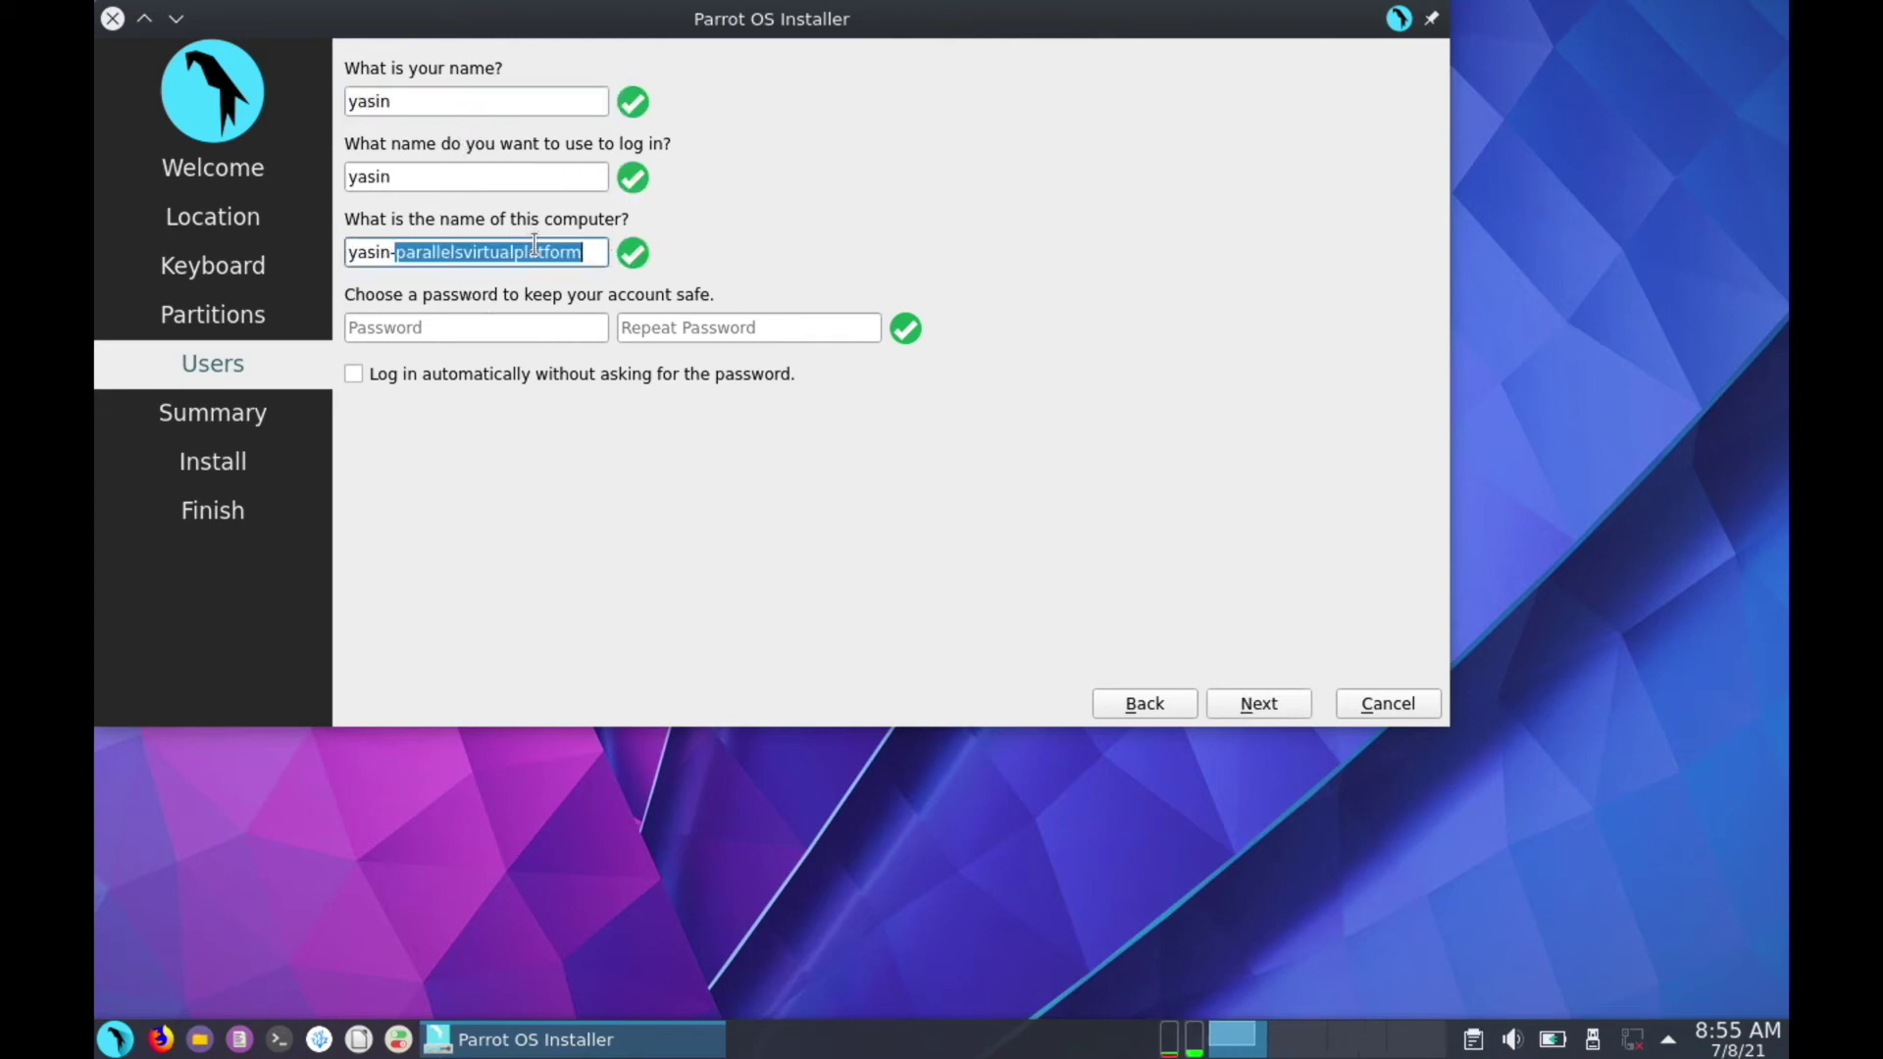
triple_click(536, 247)
text(yasin)
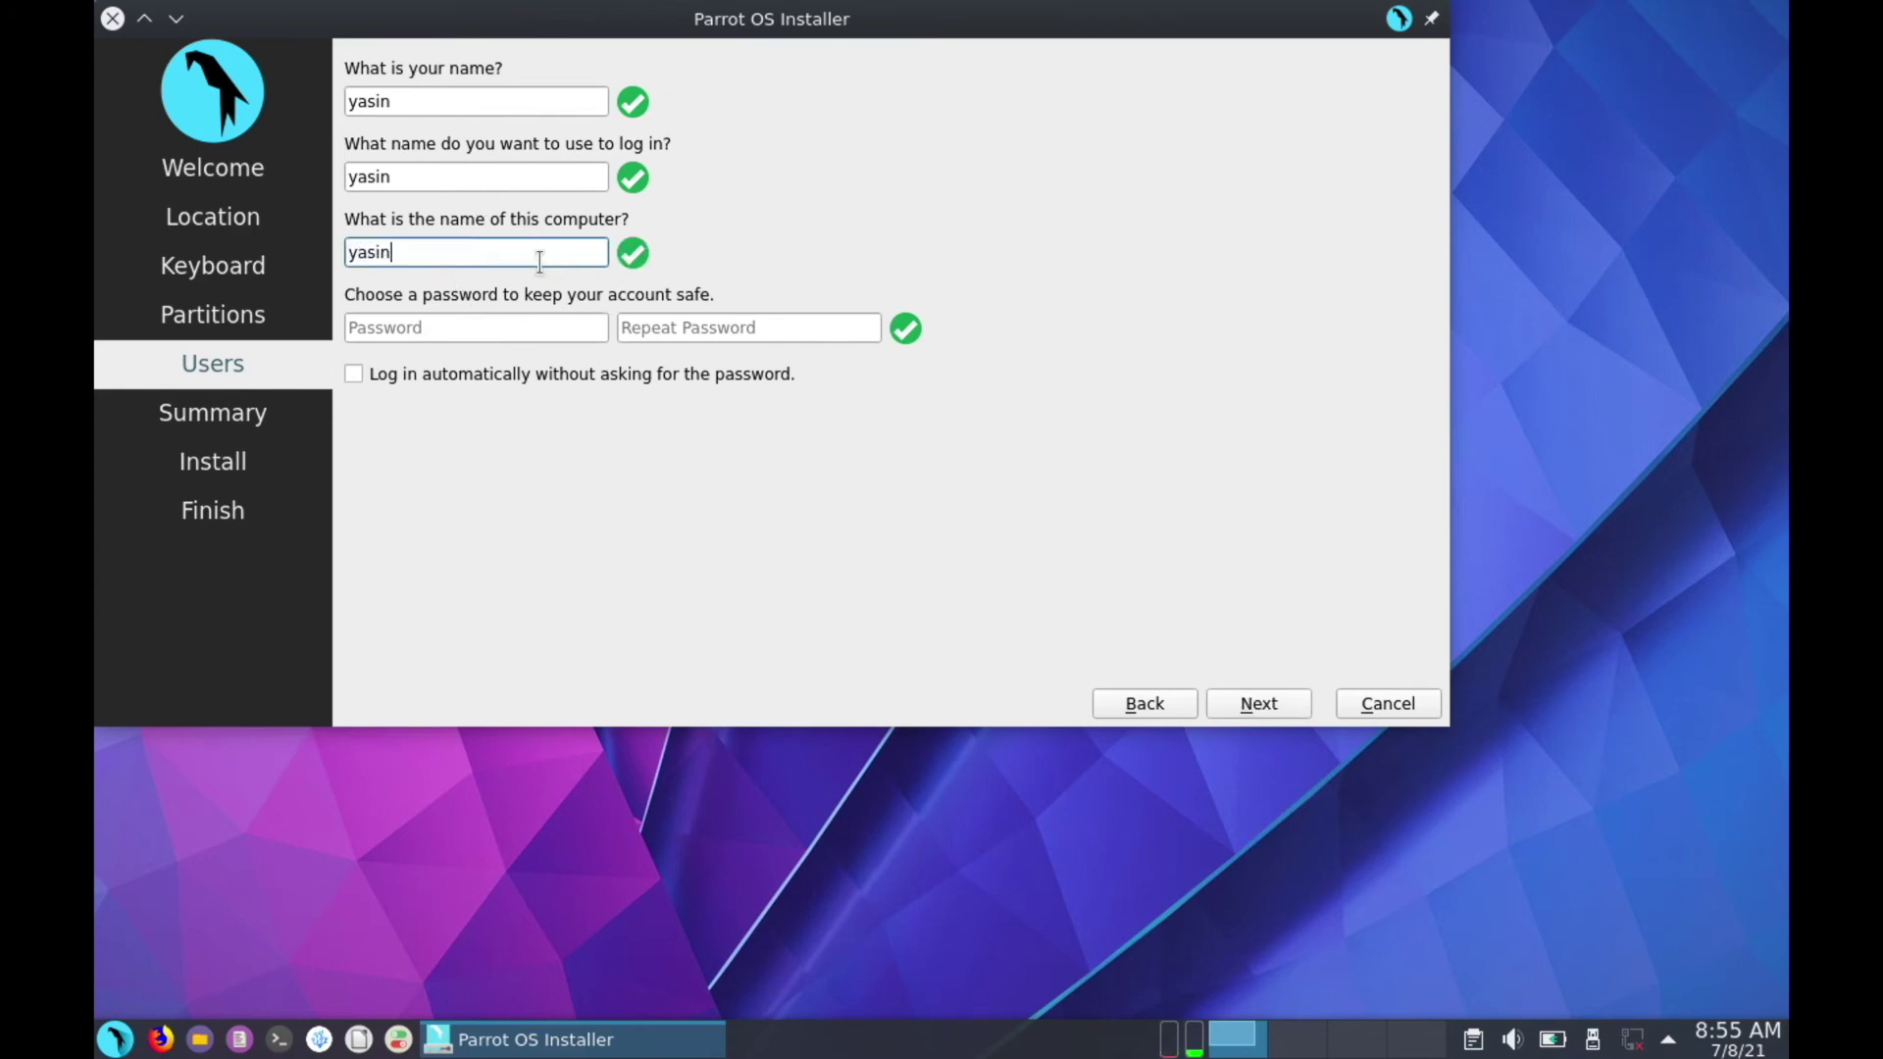
Enter the account password, confirm it, and continue to the Summary
click(516, 331)
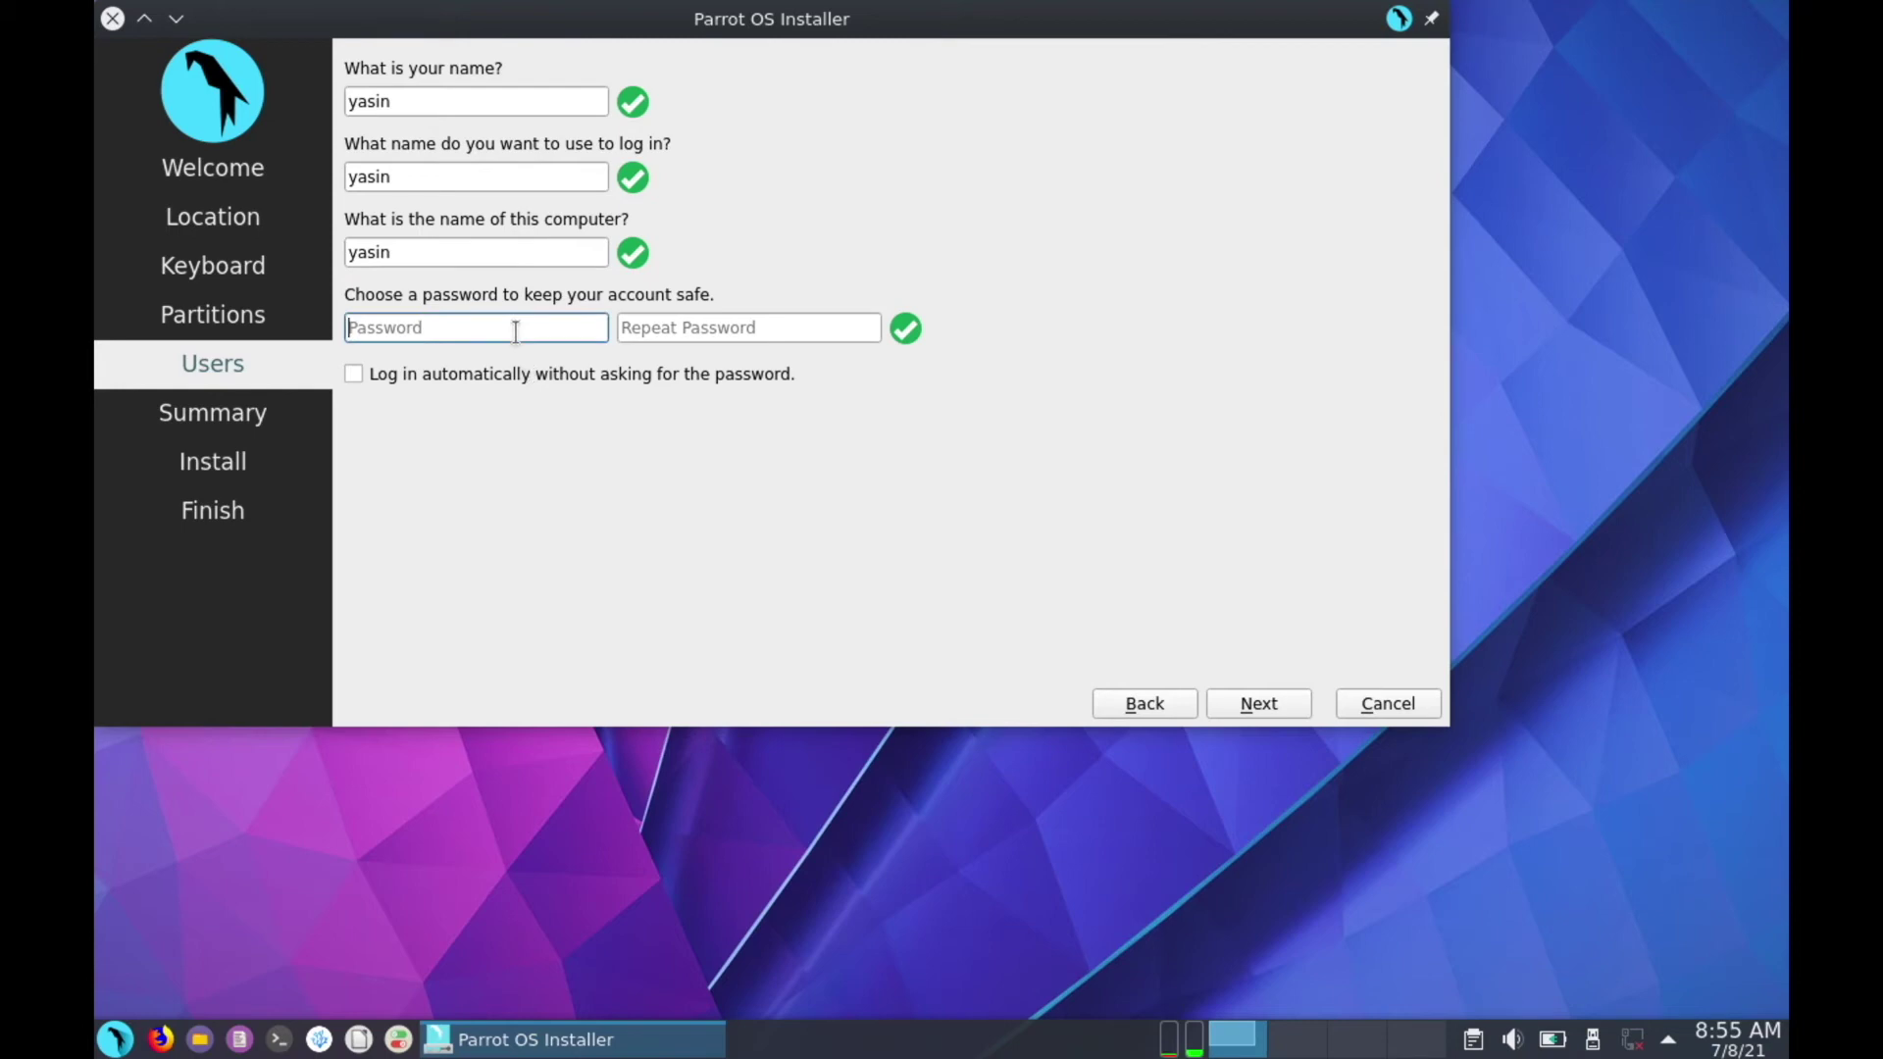
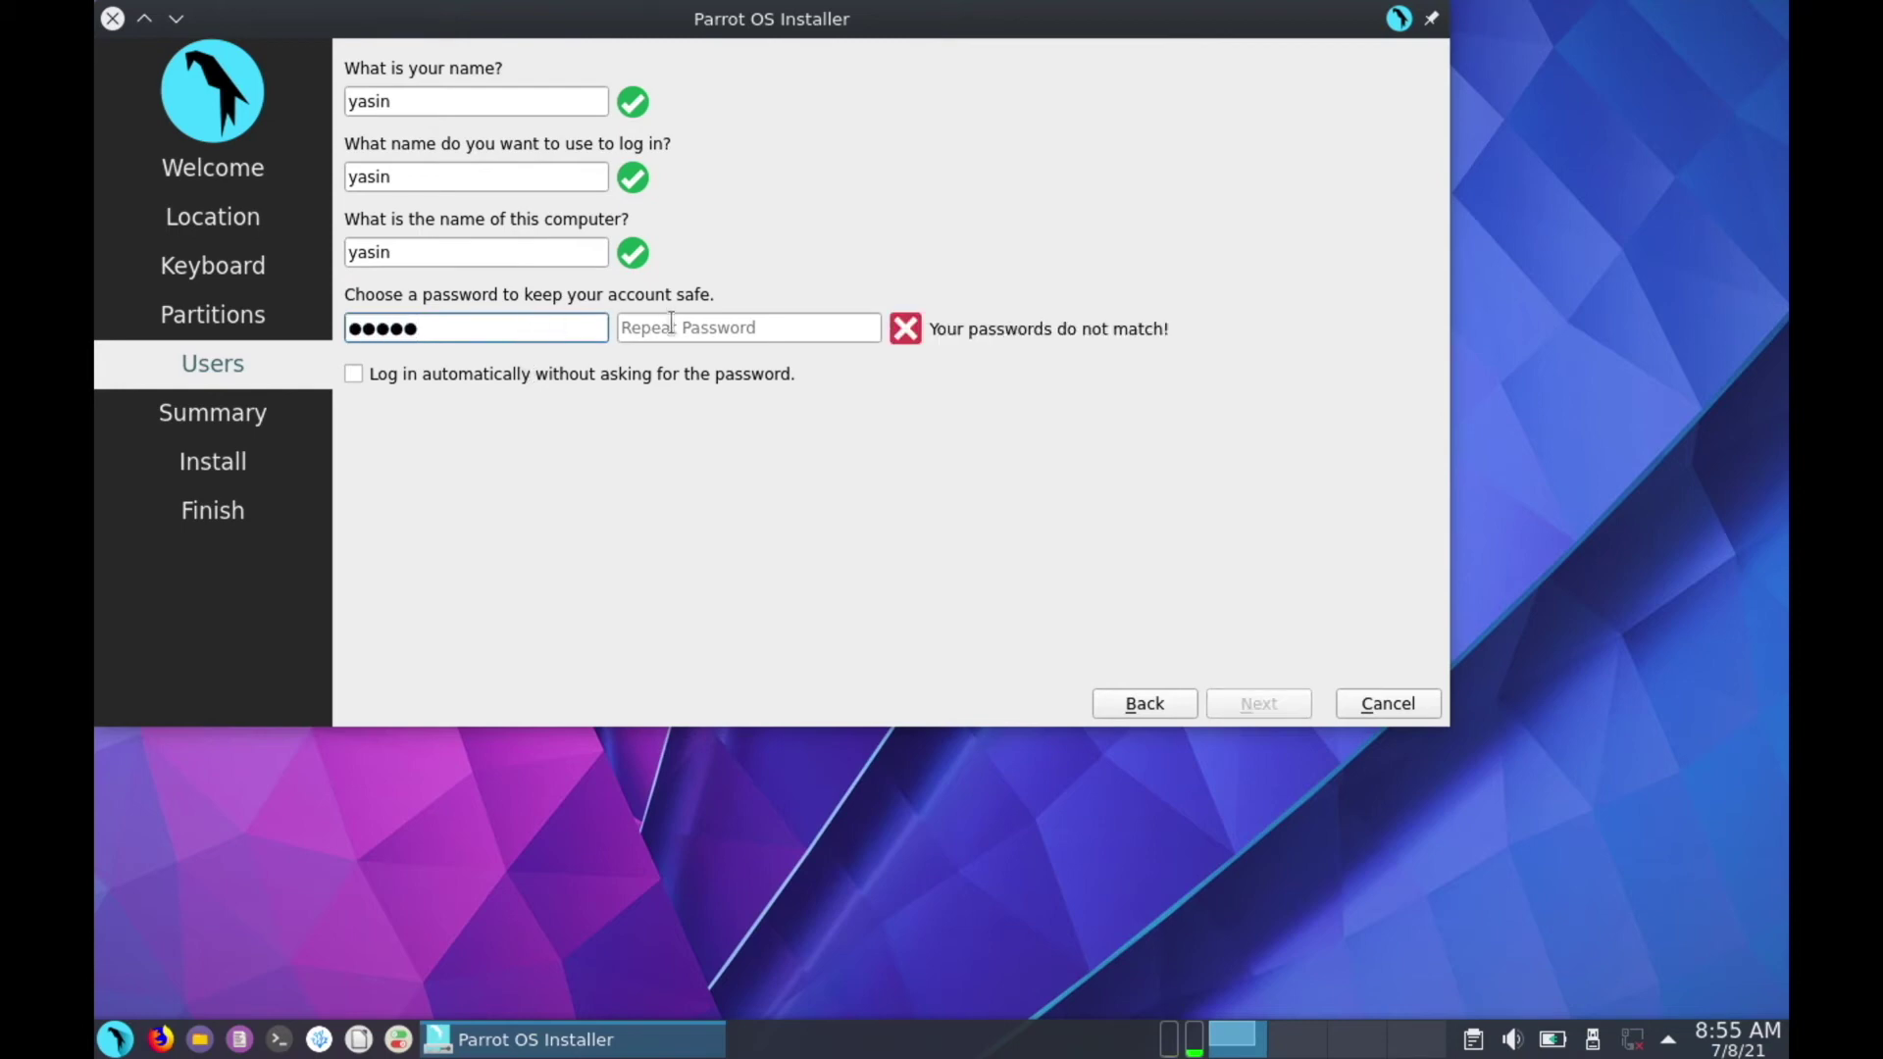
click(671, 327)
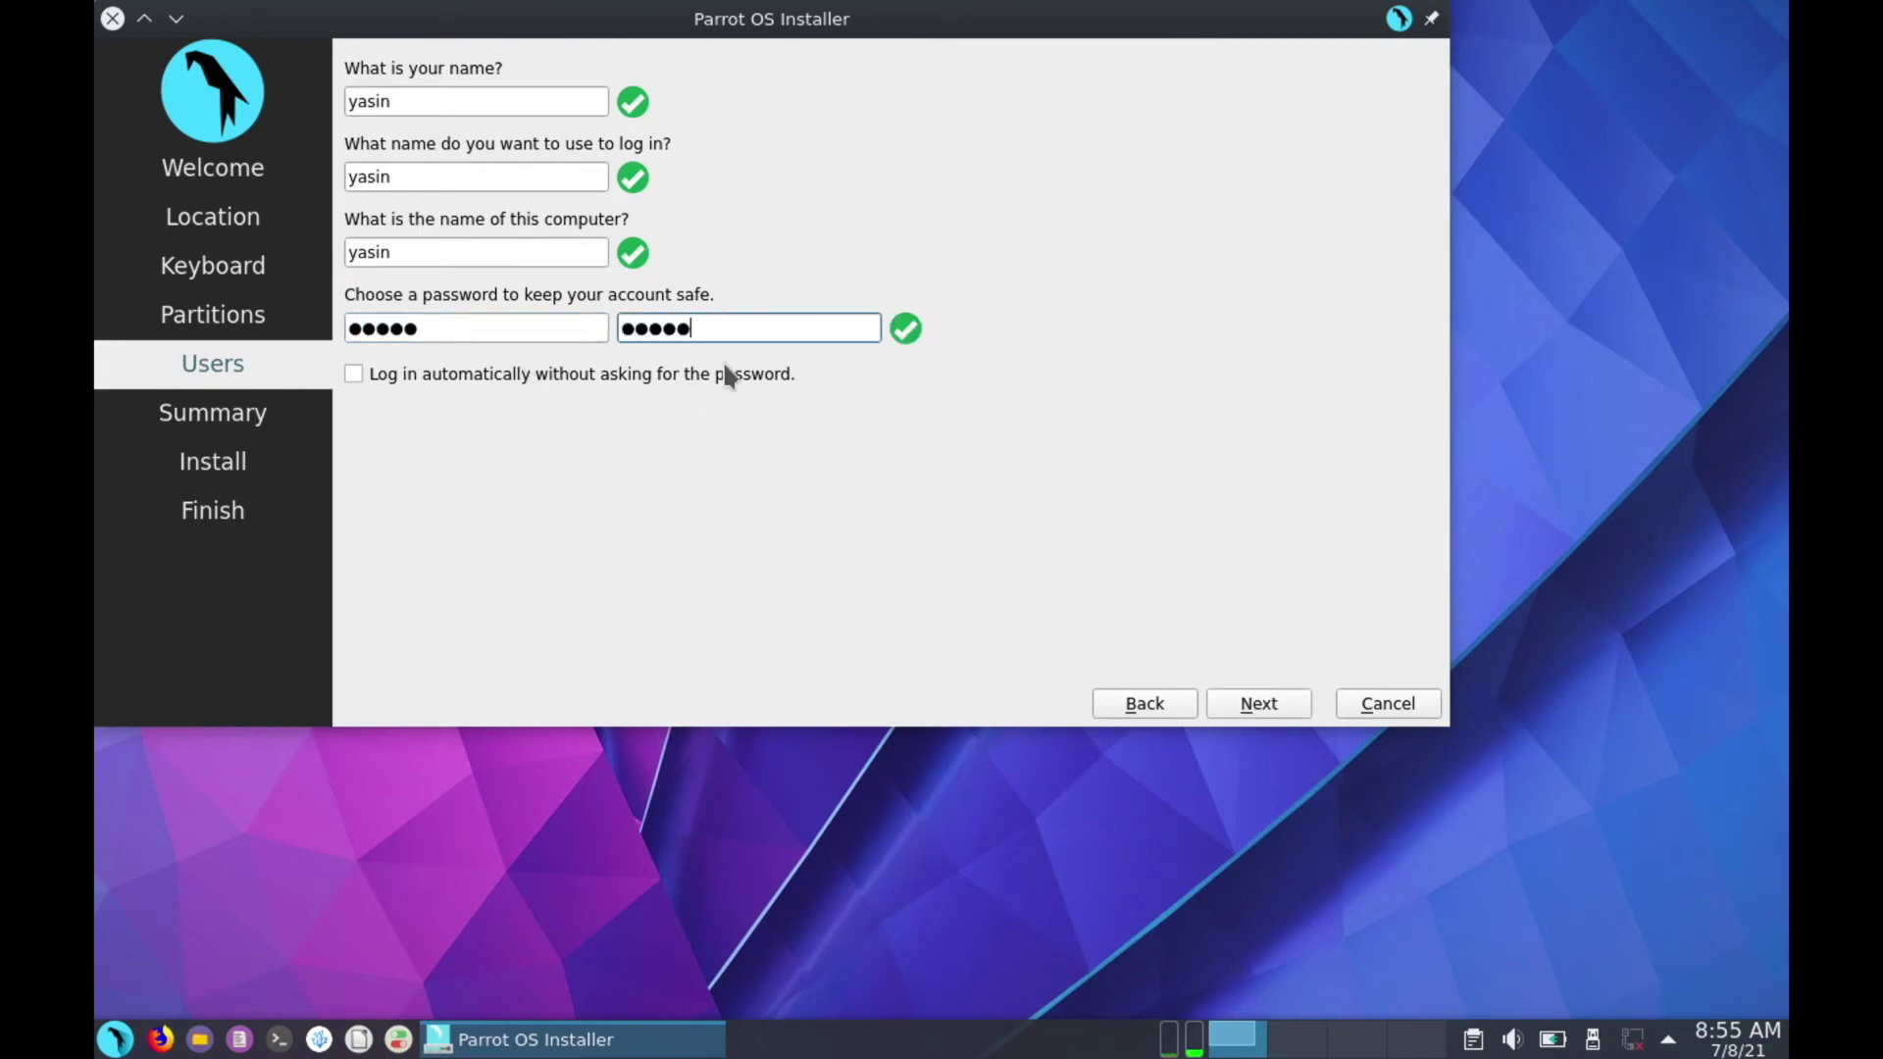
click(1262, 706)
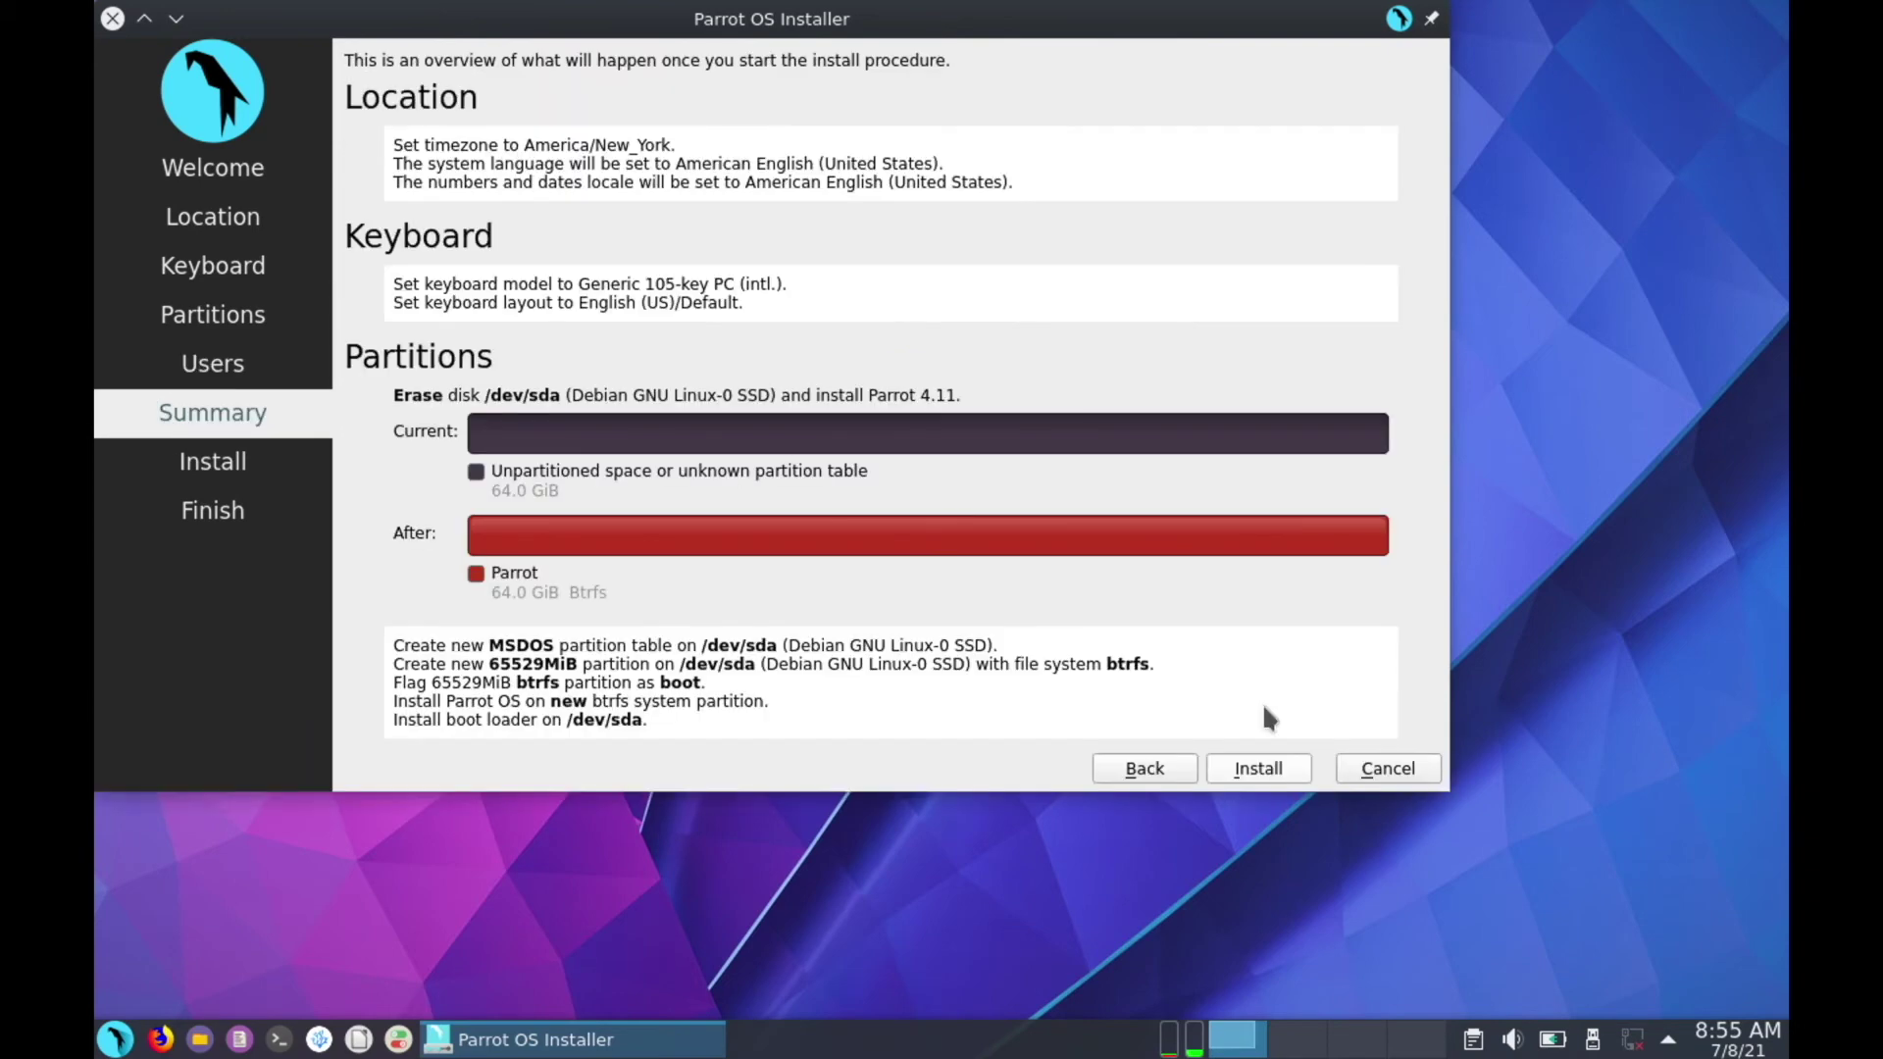
Install Parrot OS 4.11 onto the disk, then finish with Restart now ticked
click(1268, 773)
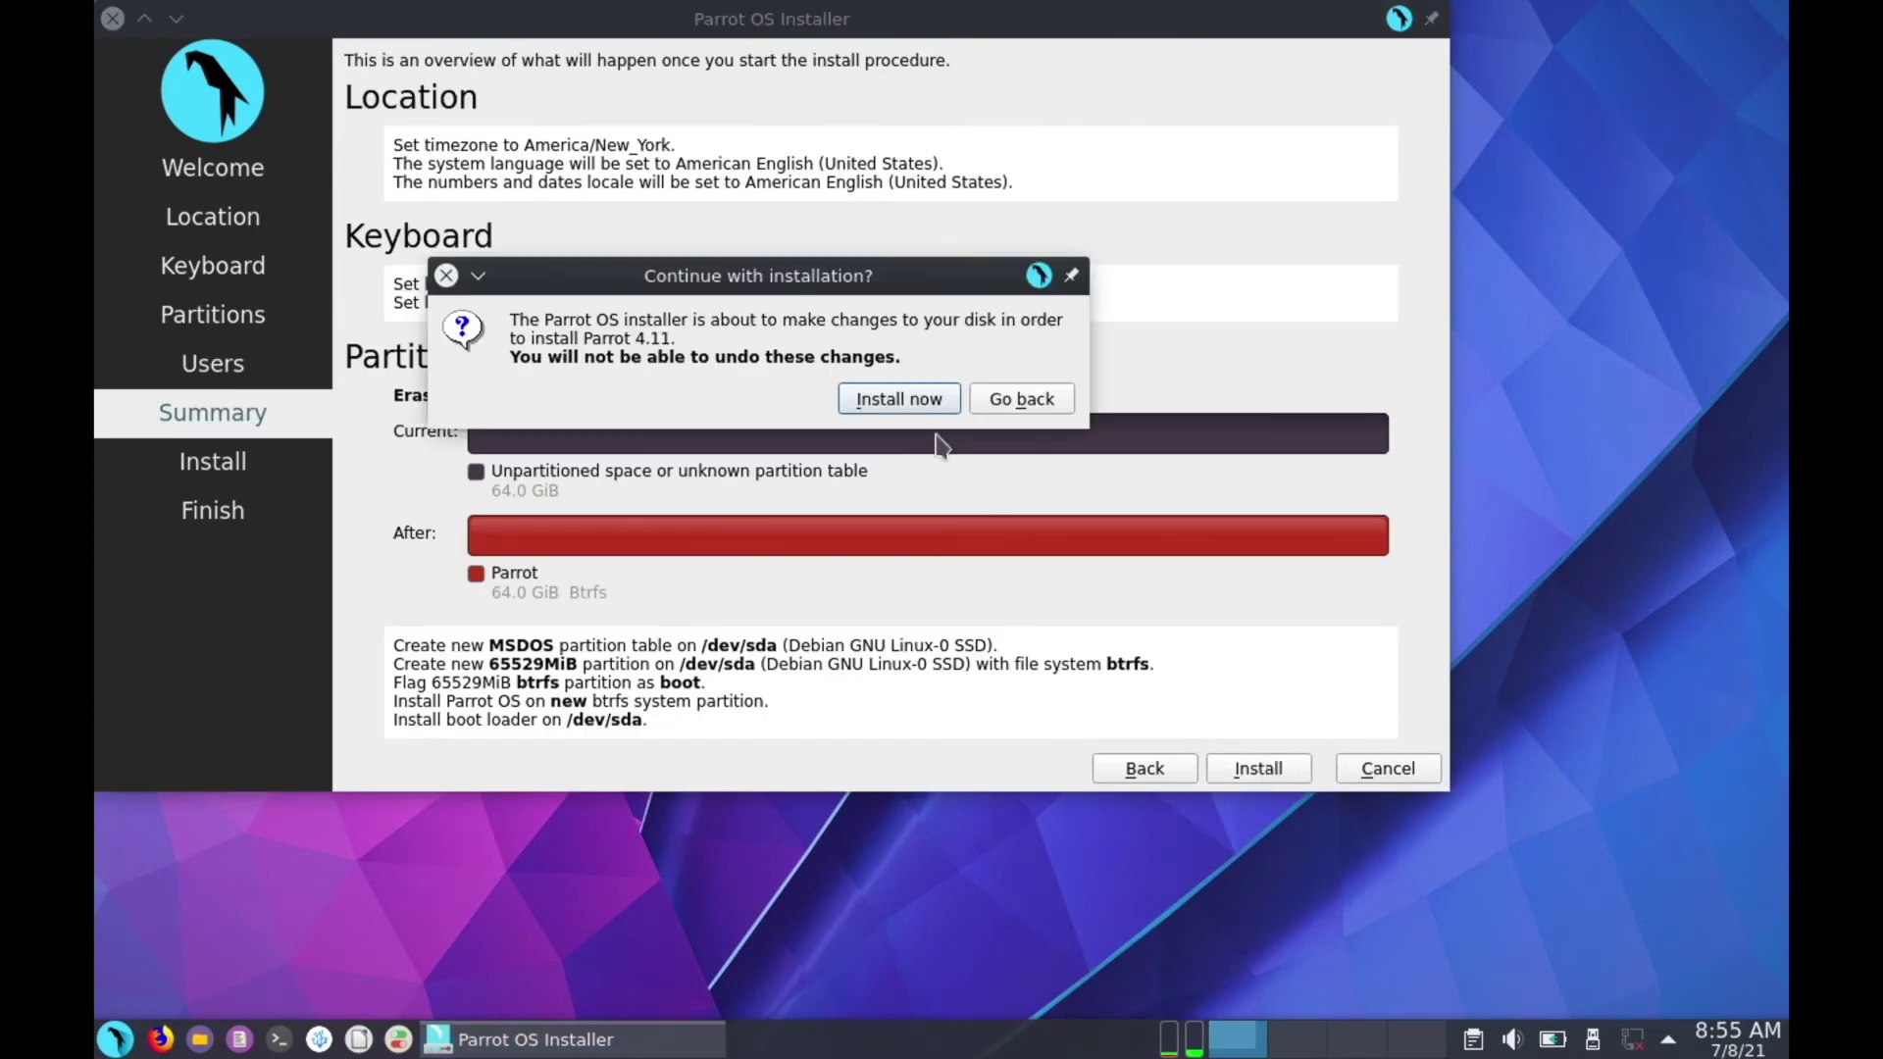
click(920, 408)
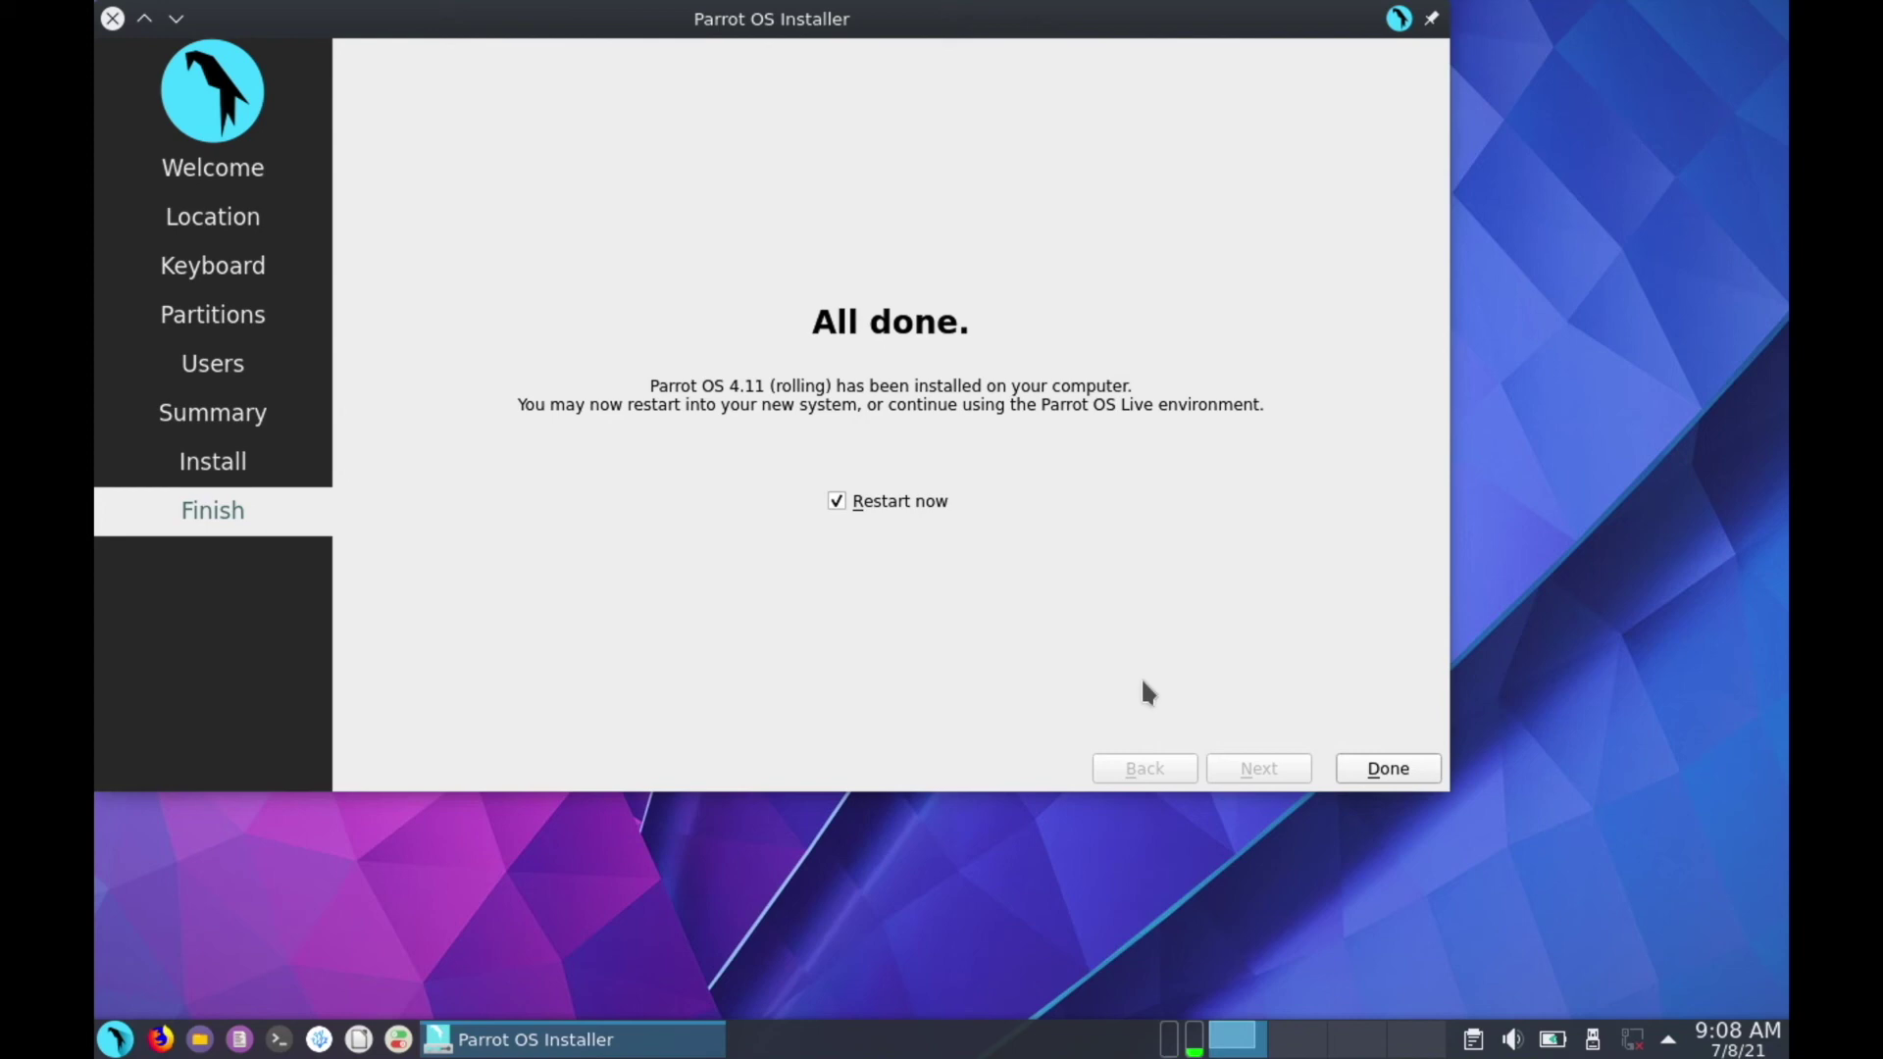
click(1383, 775)
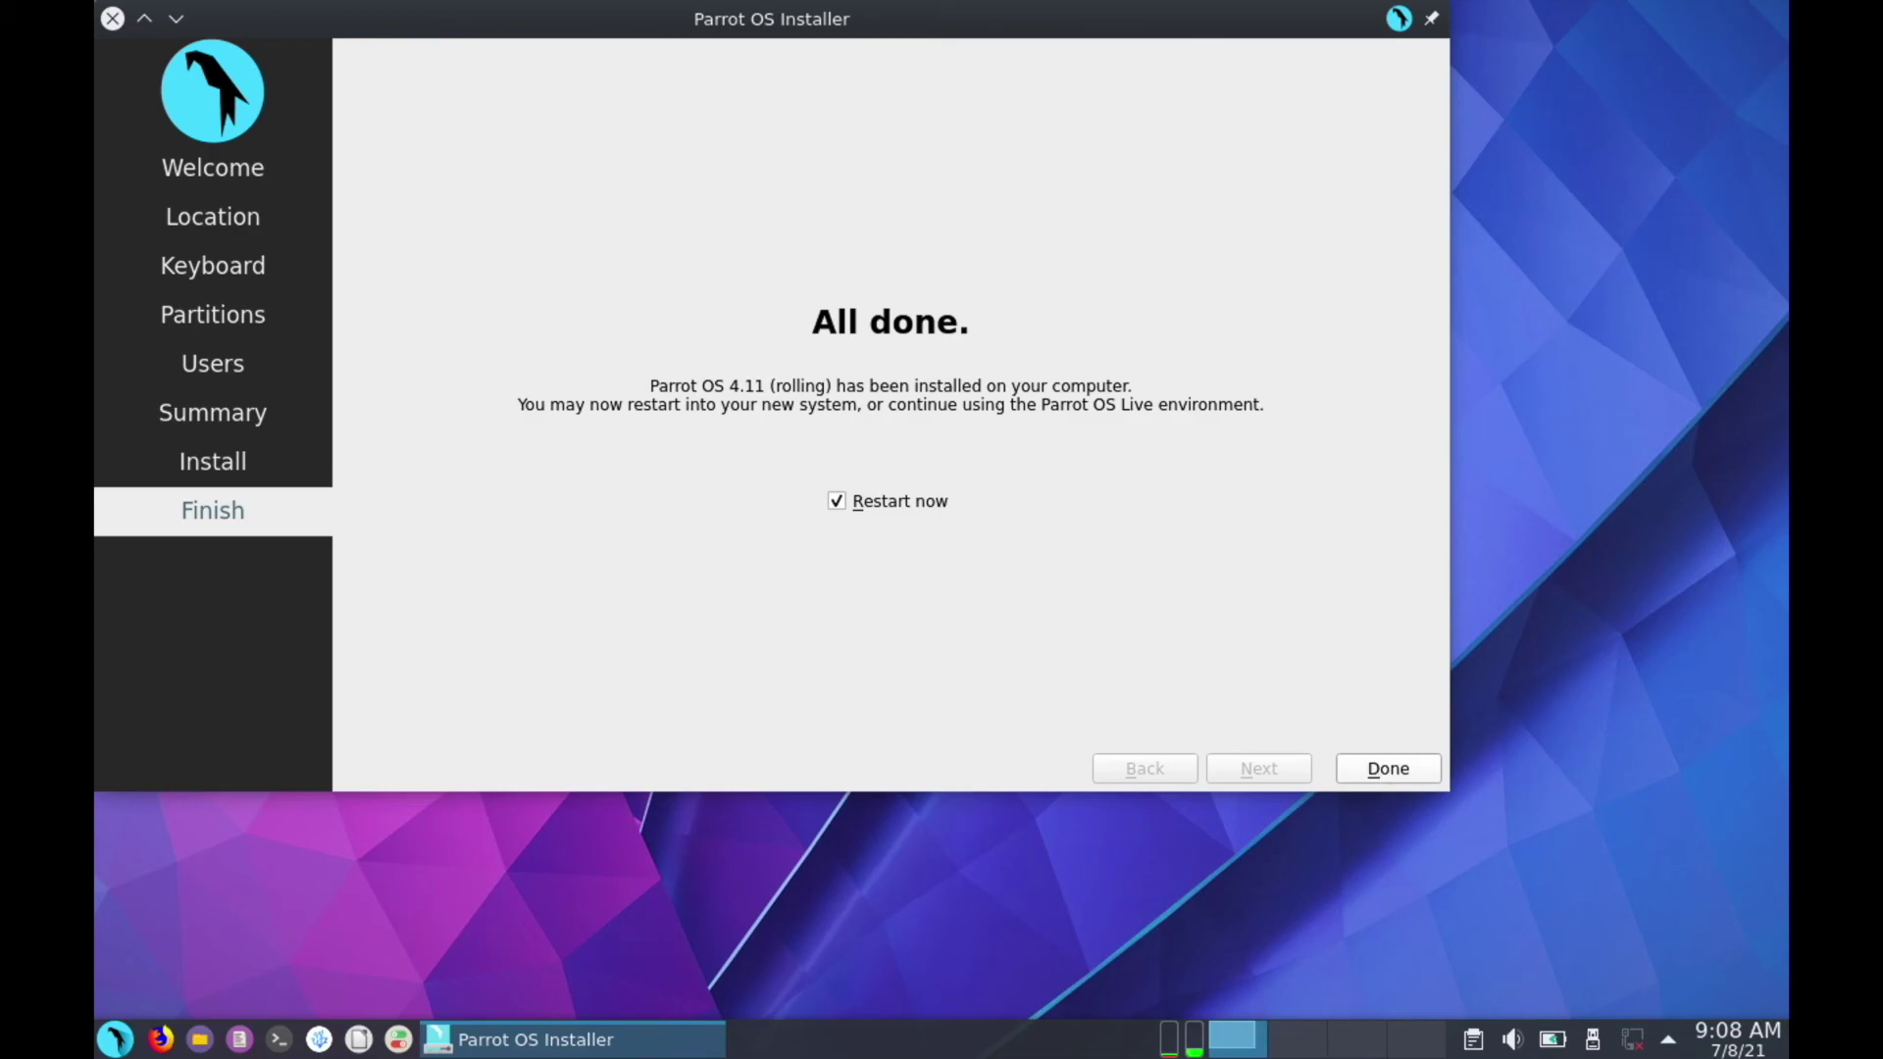